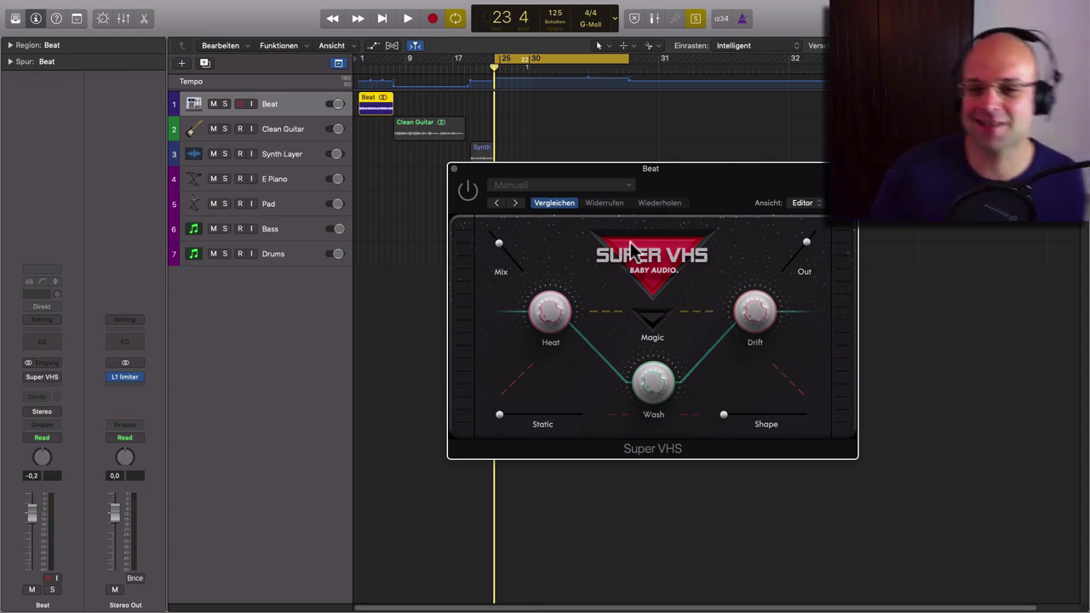
Set the Static slider of Super VHS on the Beat track to its minimum and try out the Shape slider
{"action": "left_click_drag", "start_coordinate": [722, 183], "coordinate": [724, 202]}
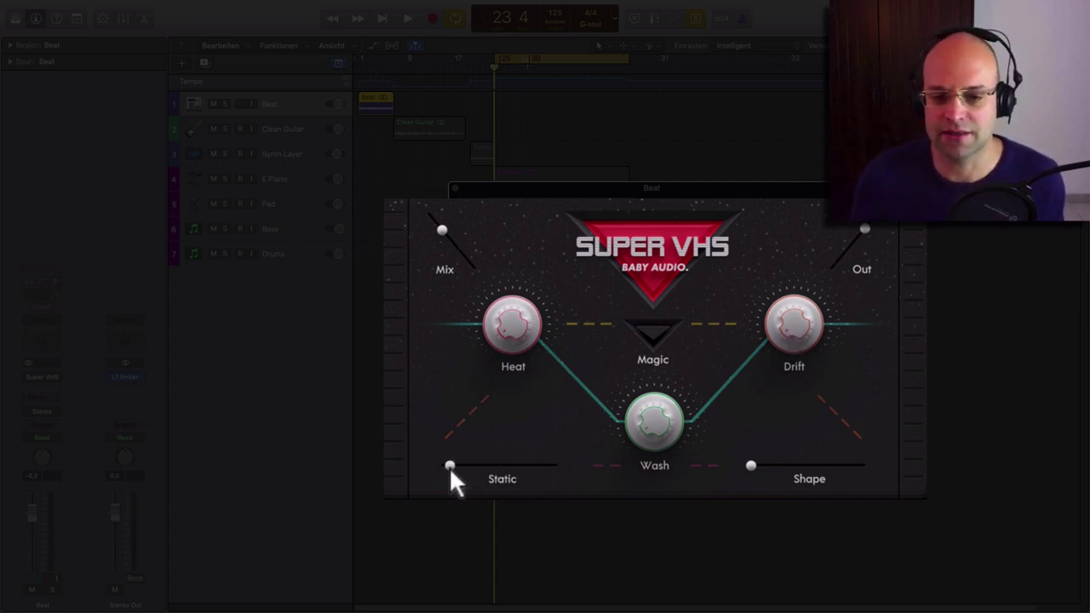
{"action": "left_click_drag", "start_coordinate": [450, 468], "coordinate": [441, 466]}
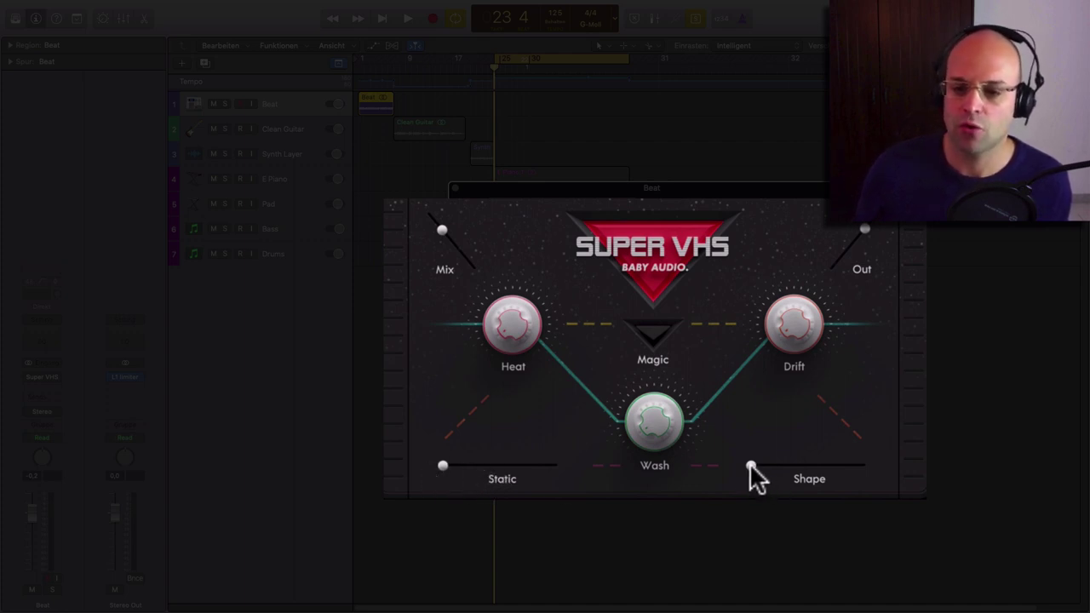
{"action": "left_click_drag", "start_coordinate": [749, 466], "coordinate": [789, 469]}
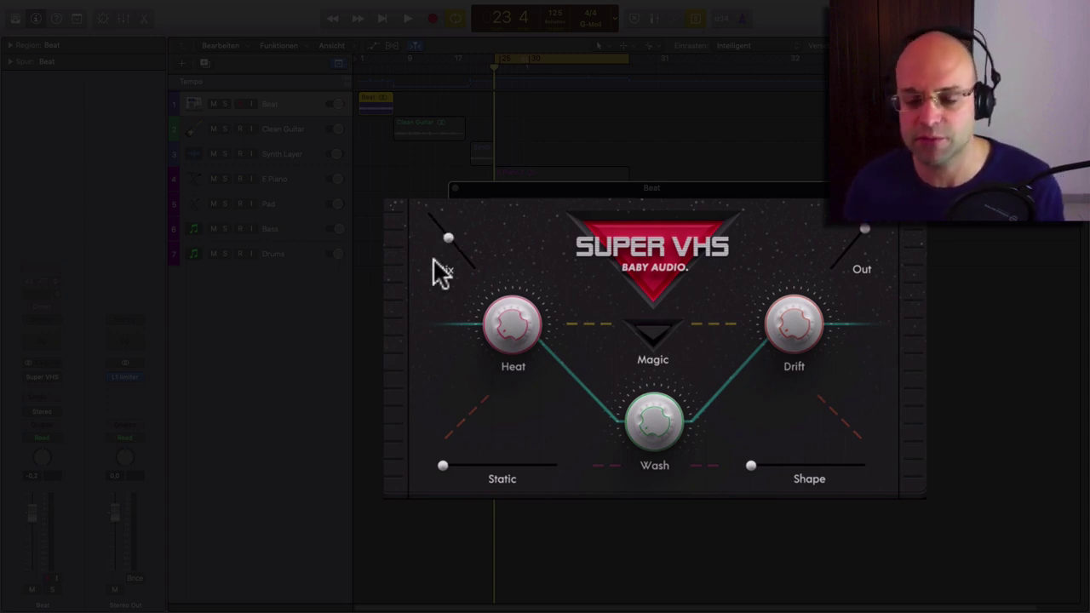
Lower the Out level of Super VHS slightly and try out its Heat knob and Magic switch
{"action": "left_click_drag", "start_coordinate": [865, 230], "coordinate": [862, 236]}
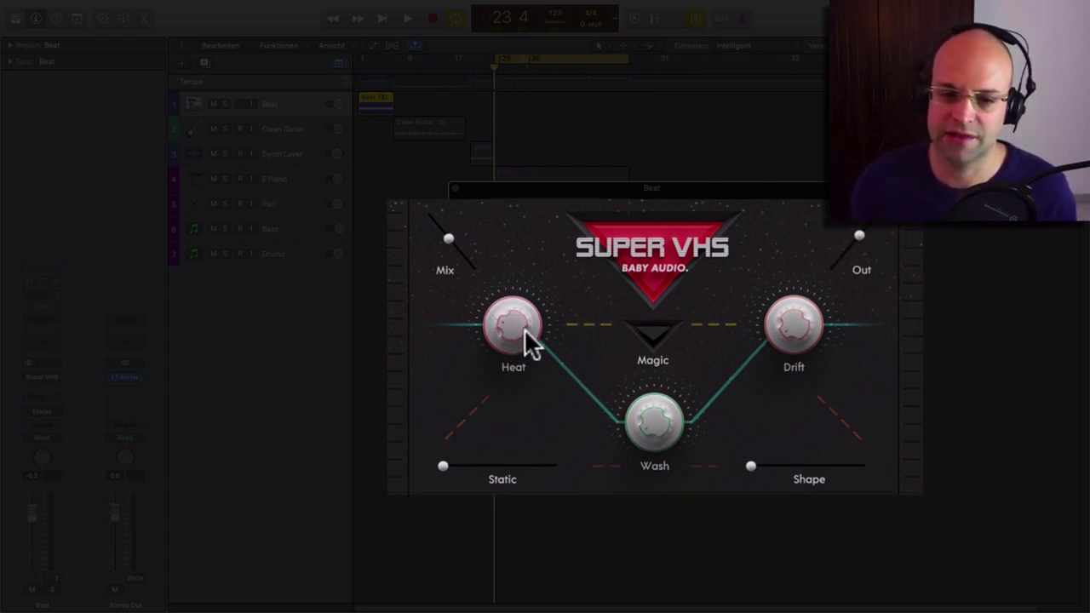
{"action": "mouse_move", "coordinate": [483, 317]}
{"action": "left_mouse_down"}
{"action": "mouse_move", "coordinate": [477, 275]}
{"action": "mouse_move", "coordinate": [480, 307]}
{"action": "left_mouse_up"}
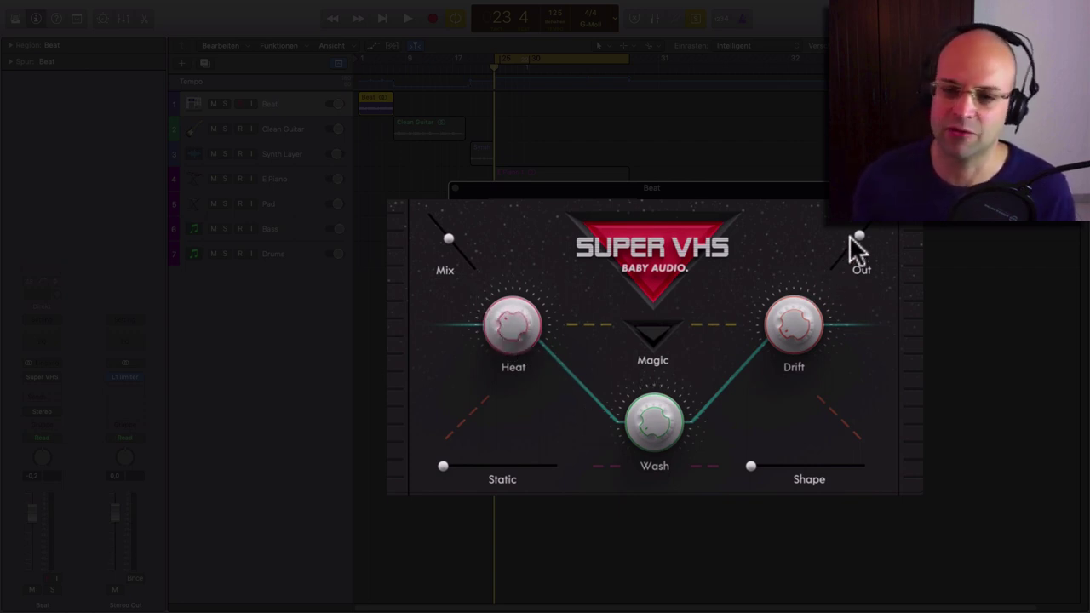
{"action": "left_click", "coordinate": [654, 336]}
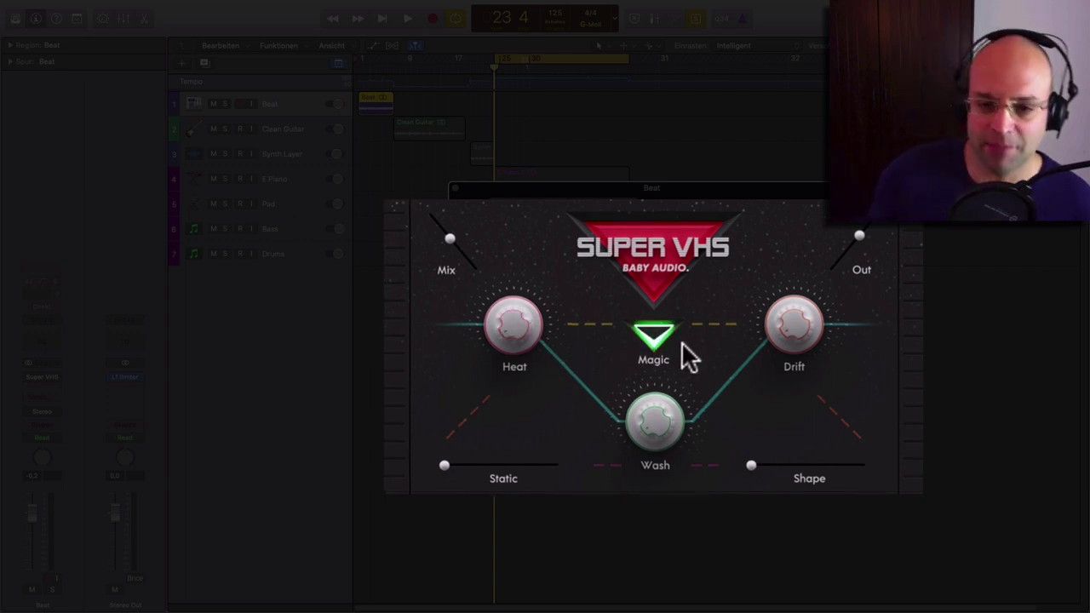
{"action": "left_click", "coordinate": [660, 336]}
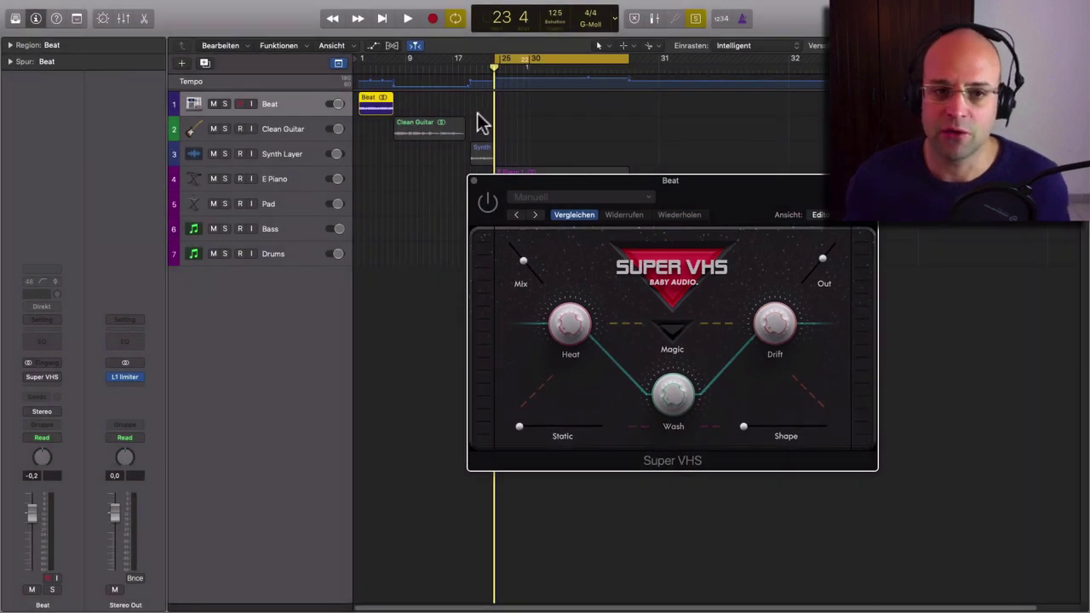
Set the cycle range to the Beat region and play it with Super VHS bypassed
{"action": "key", "text": "u"}
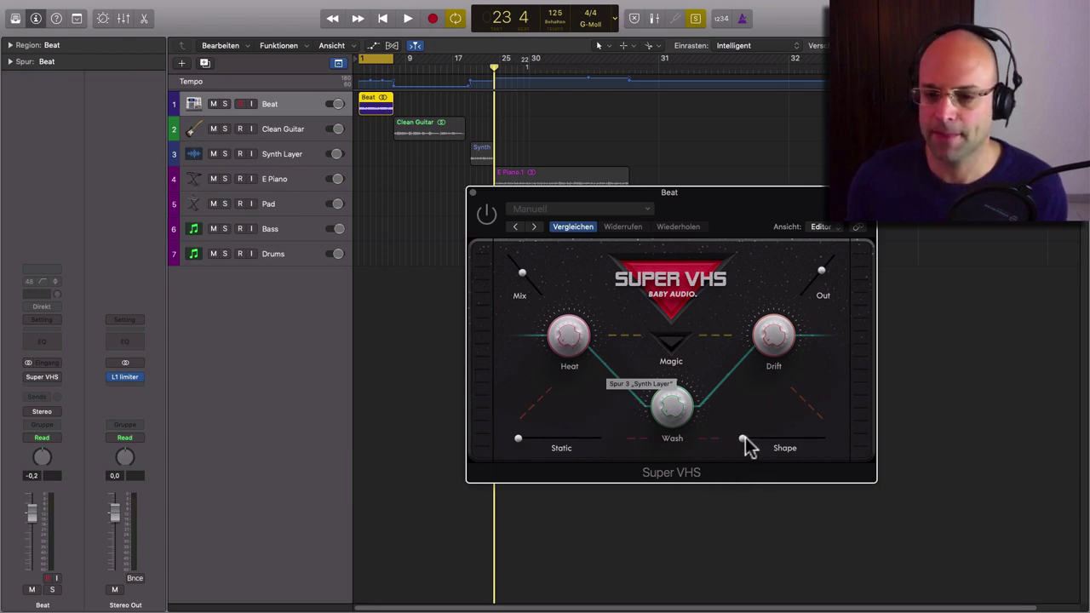
{"action": "mouse_move", "coordinate": [743, 437]}
{"action": "left_mouse_down"}
{"action": "mouse_move", "coordinate": [763, 437]}
{"action": "mouse_move", "coordinate": [742, 437]}
{"action": "left_mouse_up"}
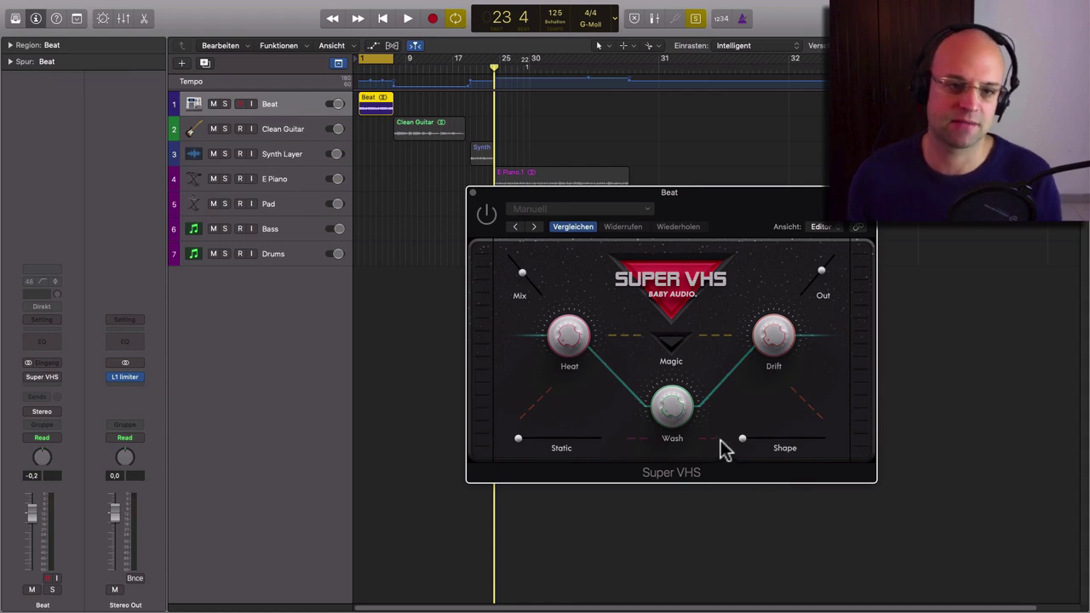
{"action": "left_click", "coordinate": [488, 214]}
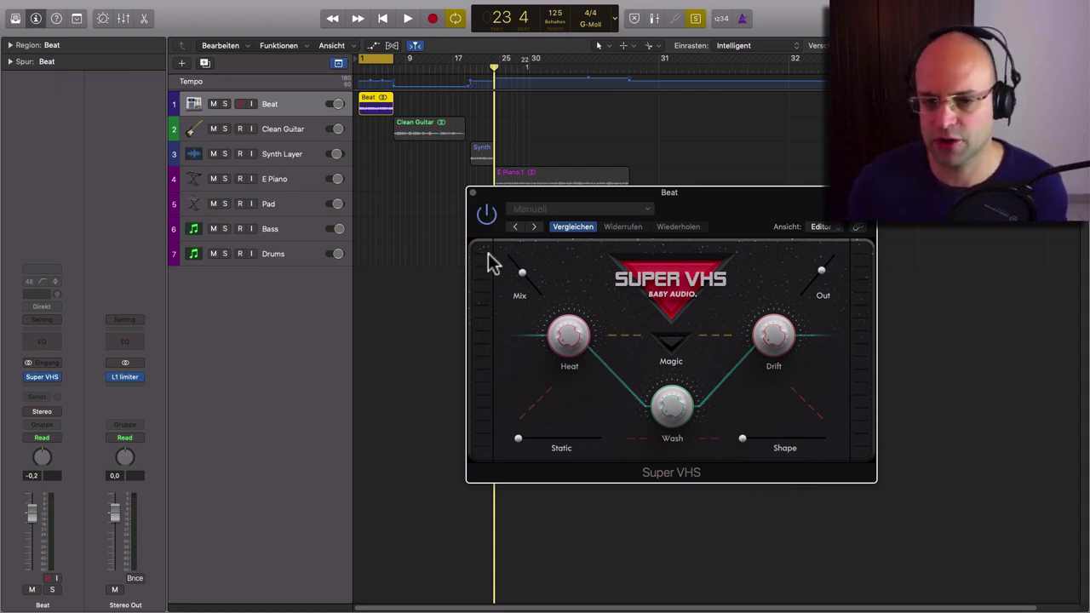
{"action": "left_click", "coordinate": [681, 559]}
{"action": "key", "text": "space"}
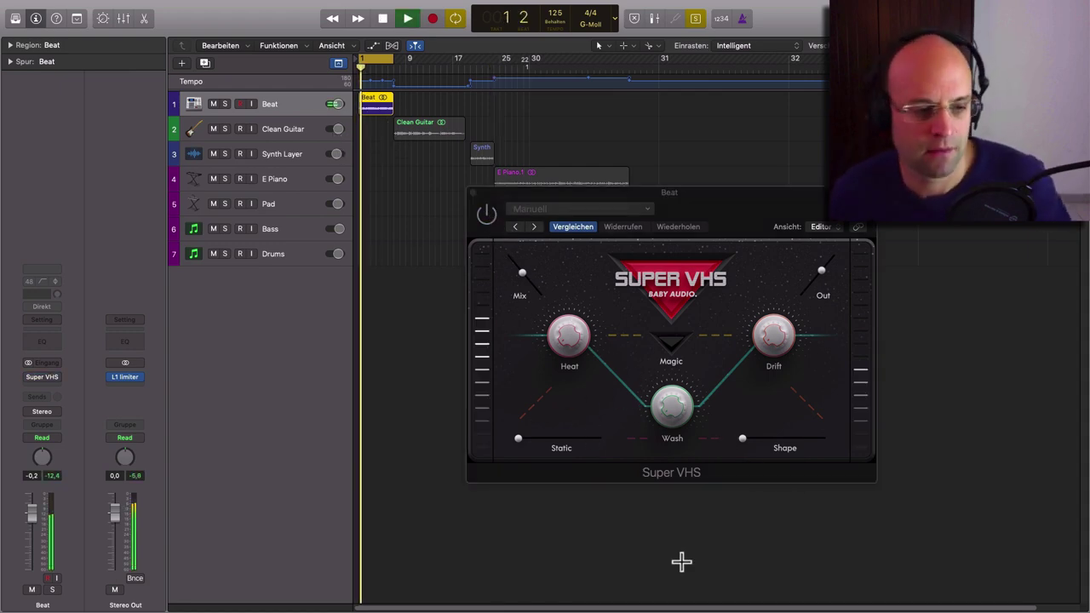
Enable Super VHS during playback, raise Out and Mix, and set Shape to just below the middle of its range
{"action": "left_click", "coordinate": [487, 219]}
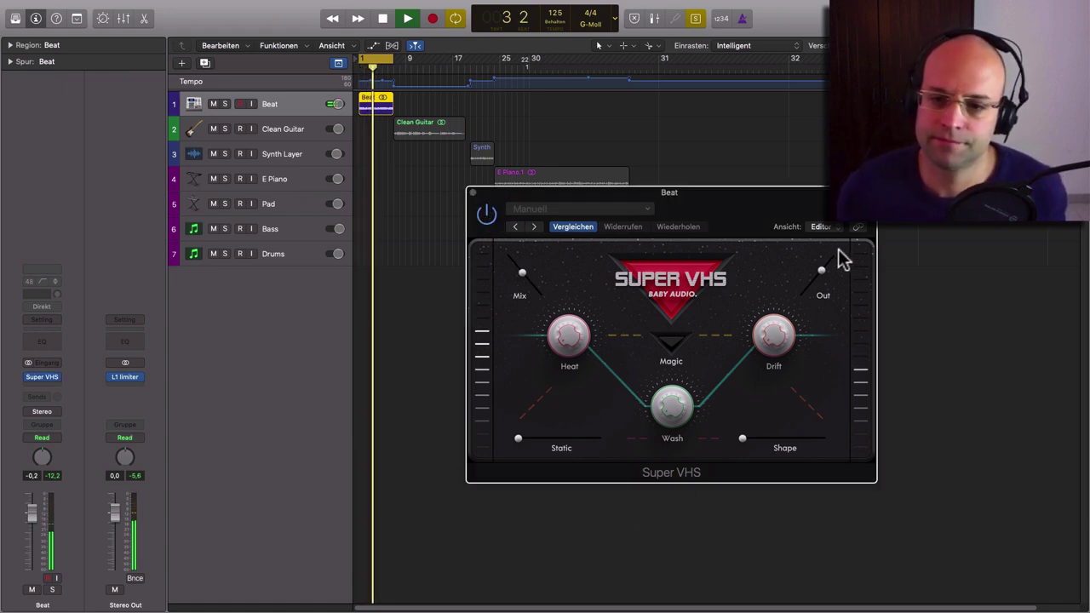
{"action": "left_click_drag", "start_coordinate": [820, 269], "coordinate": [824, 263]}
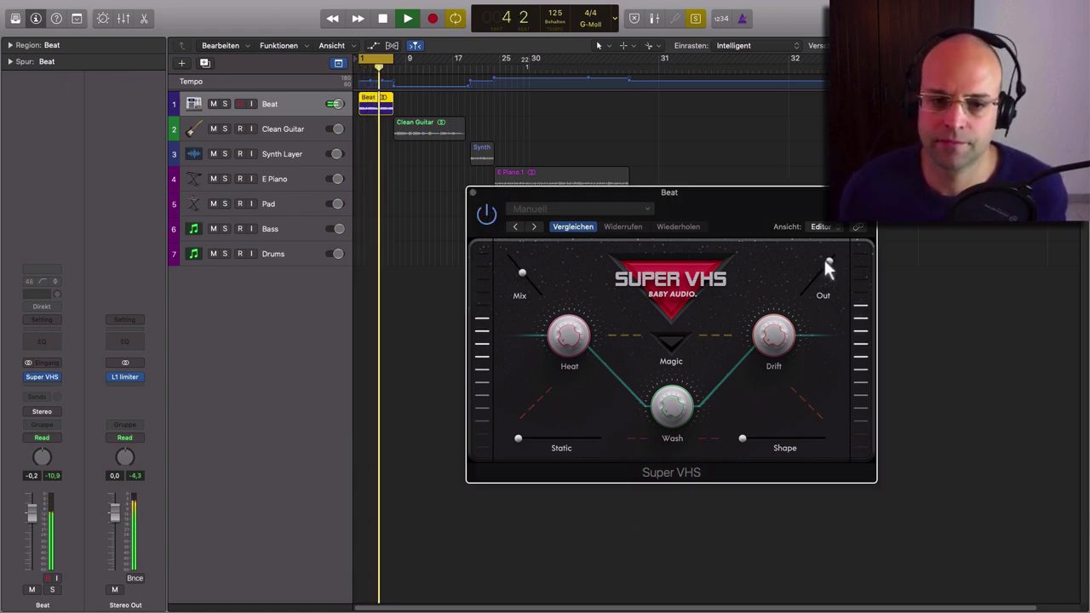
{"action": "left_click_drag", "start_coordinate": [753, 432], "coordinate": [775, 439]}
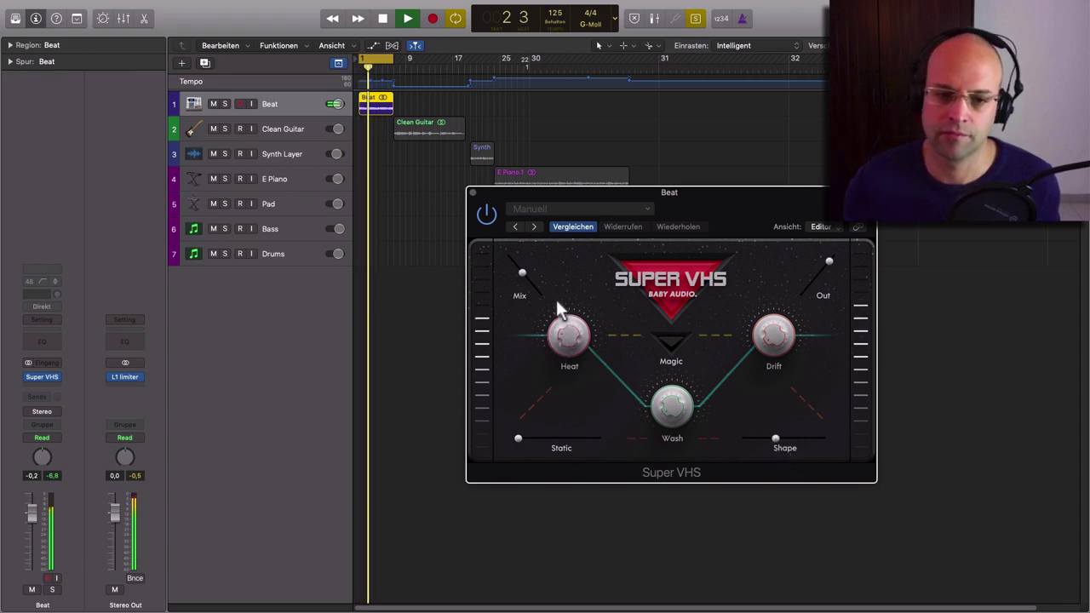
{"action": "left_click_drag", "start_coordinate": [525, 268], "coordinate": [518, 262]}
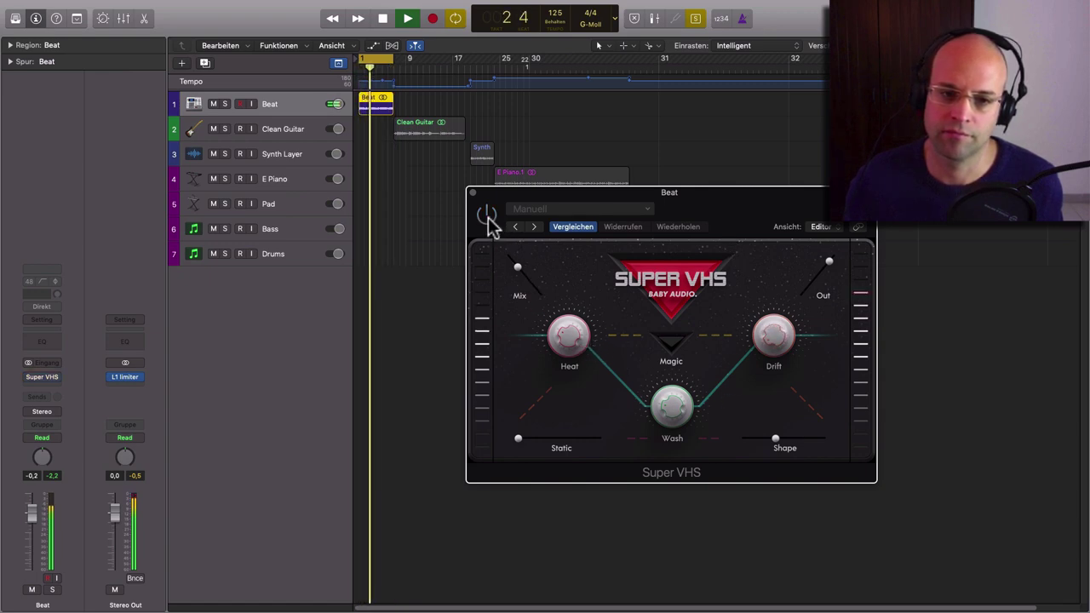
Stop playback, set Shape to the middle of its range and close the Super VHS window
{"action": "key", "text": "space"}
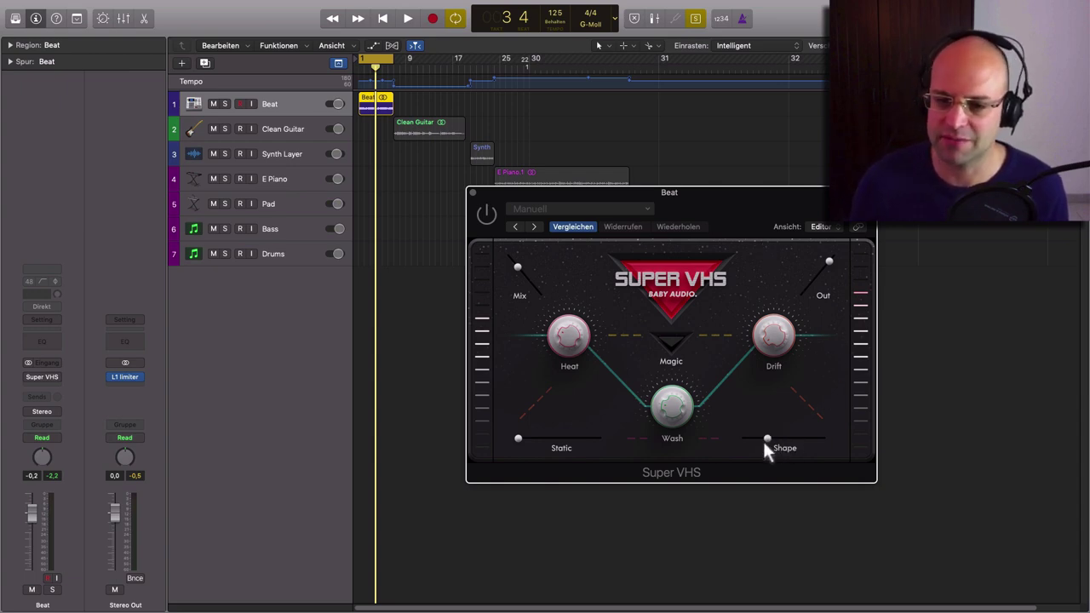
{"action": "left_click_drag", "start_coordinate": [794, 443], "coordinate": [783, 445]}
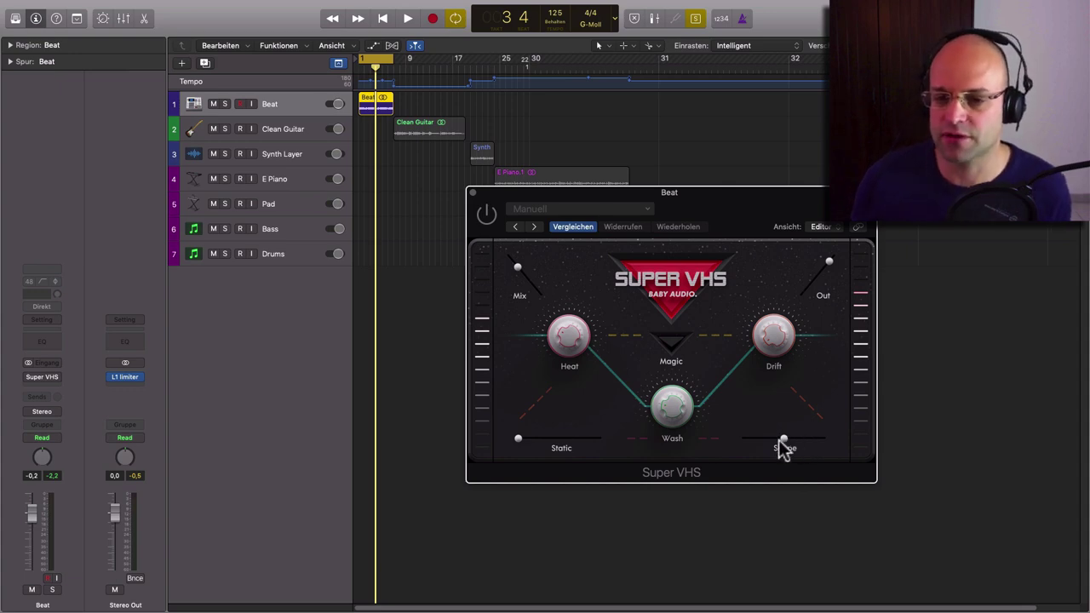
{"action": "left_click", "coordinate": [472, 193]}
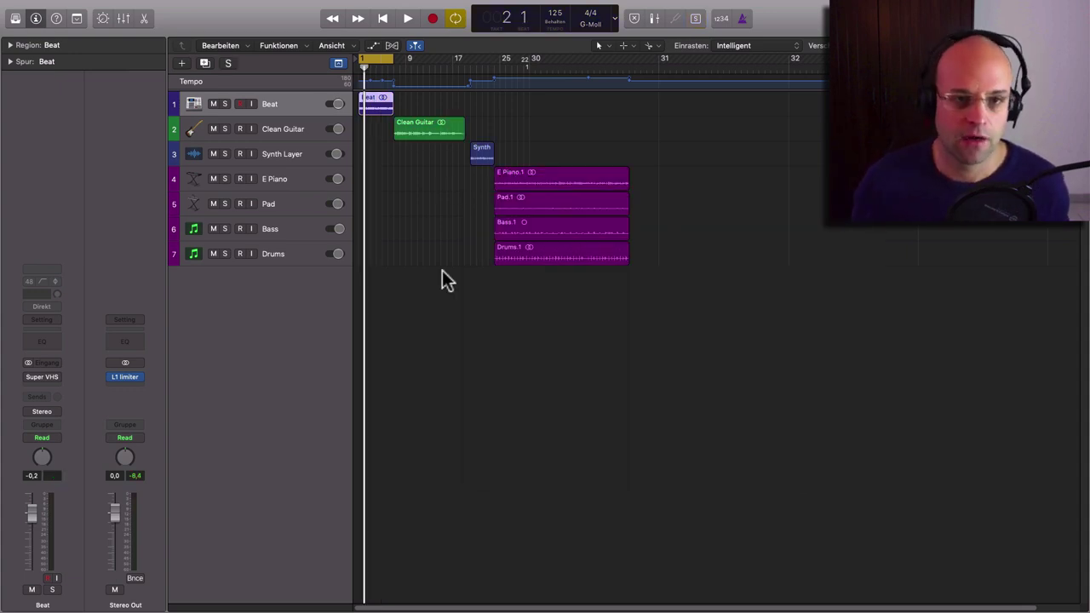
Solo the Clean Guitar track and play its region as the cycle range
{"action": "left_click", "coordinate": [294, 134]}
{"action": "left_click", "coordinate": [225, 130]}
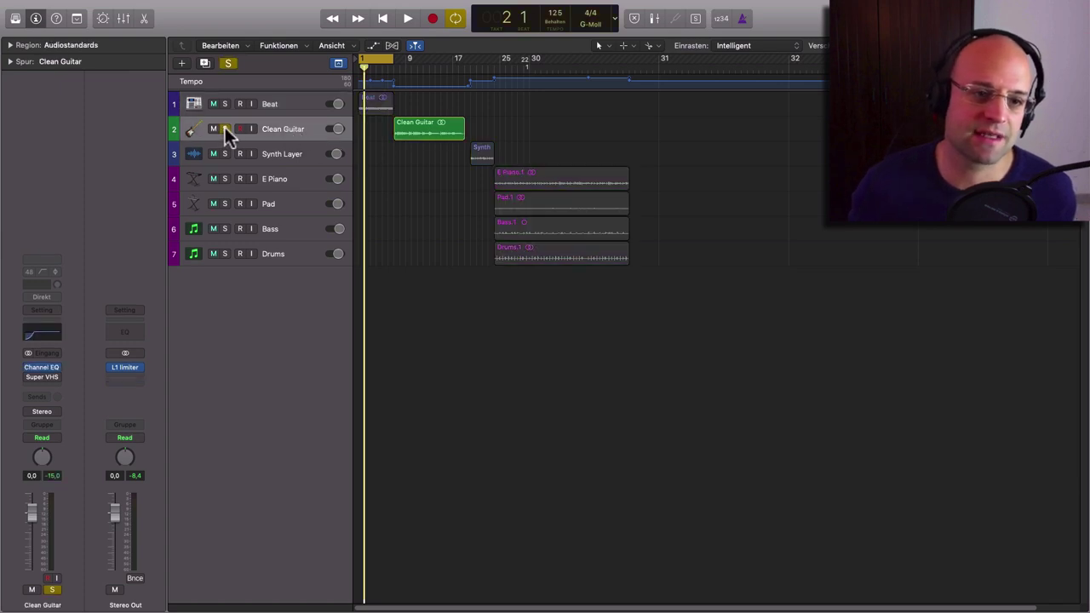
{"action": "left_click", "coordinate": [417, 128]}
{"action": "key", "text": "u"}
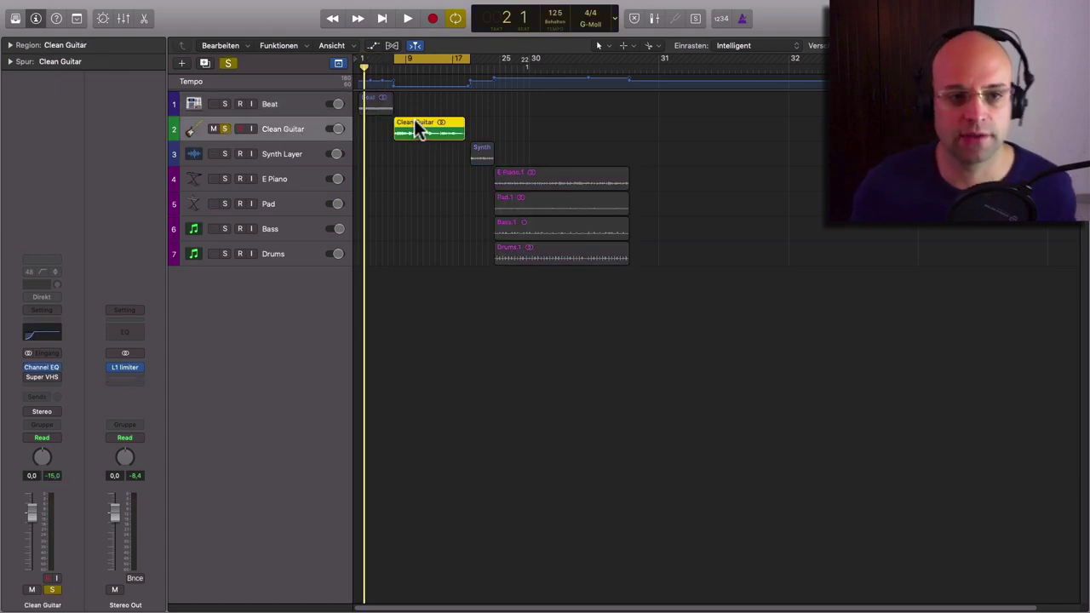
{"action": "key", "text": "space"}
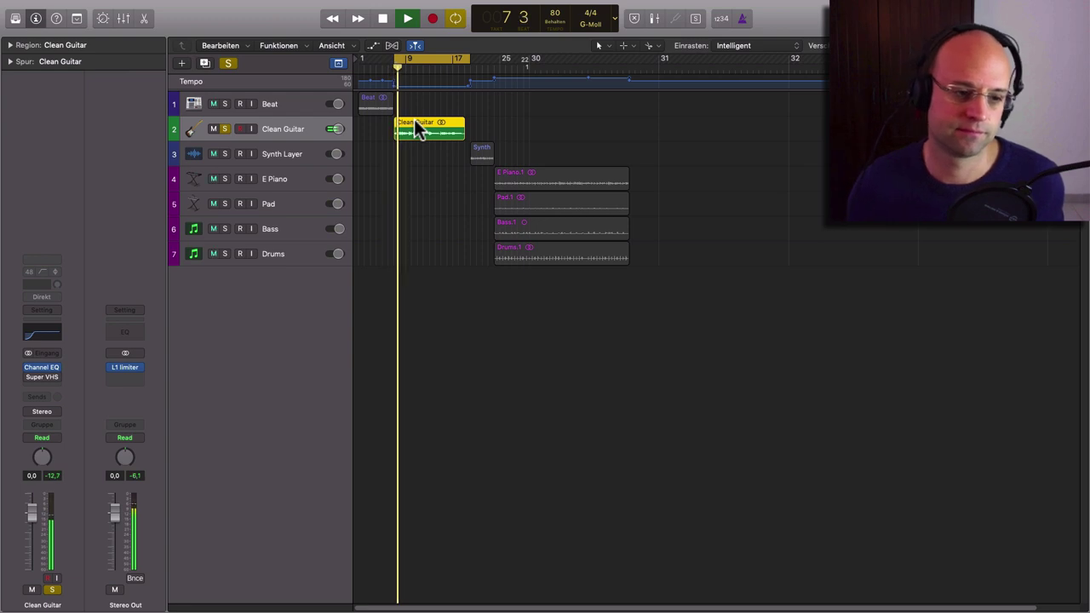
Open Super VHS on the Clean Guitar track, place its window clear of the track headers and stop playback
{"action": "left_click", "coordinate": [46, 378]}
{"action": "left_click_drag", "start_coordinate": [270, 51], "coordinate": [741, 241]}
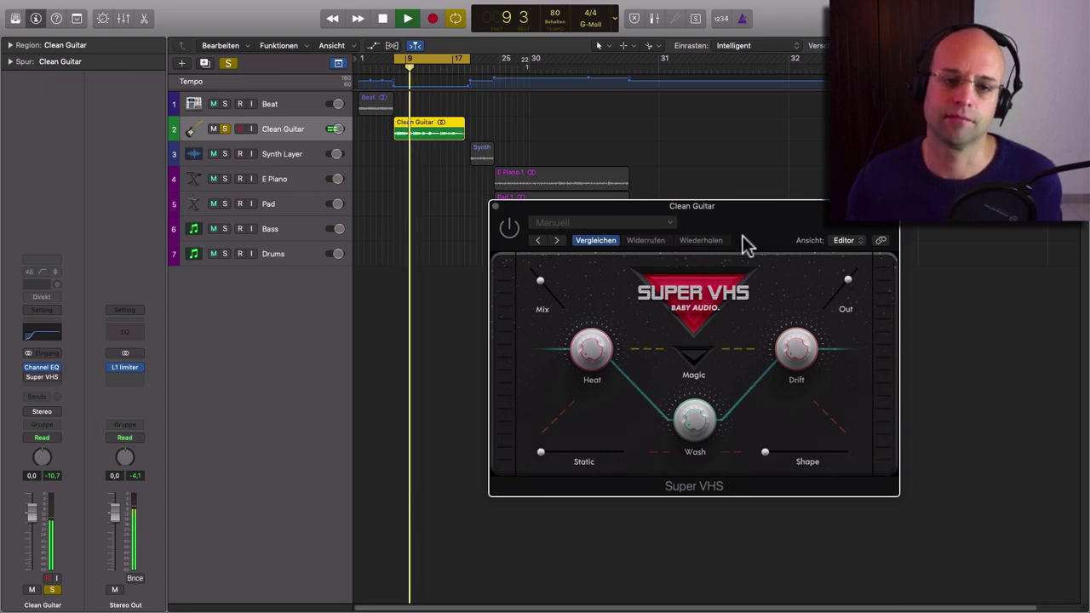
{"action": "key", "text": "space"}
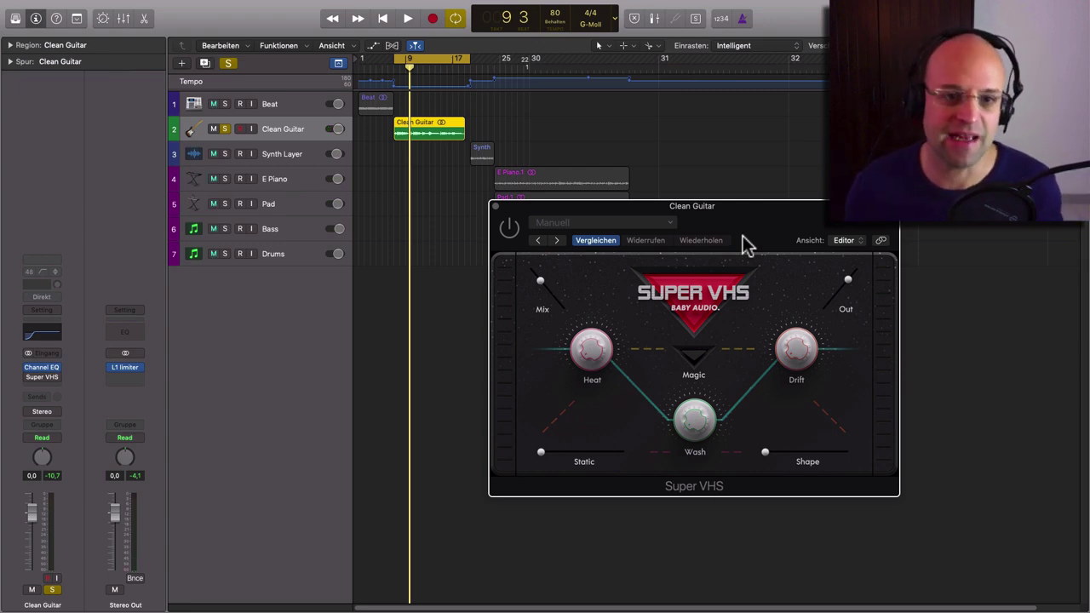
Play the guitar, raise Static to about a quarter of its range and compare the sound with Super VHS off and on
{"action": "key", "text": "space"}
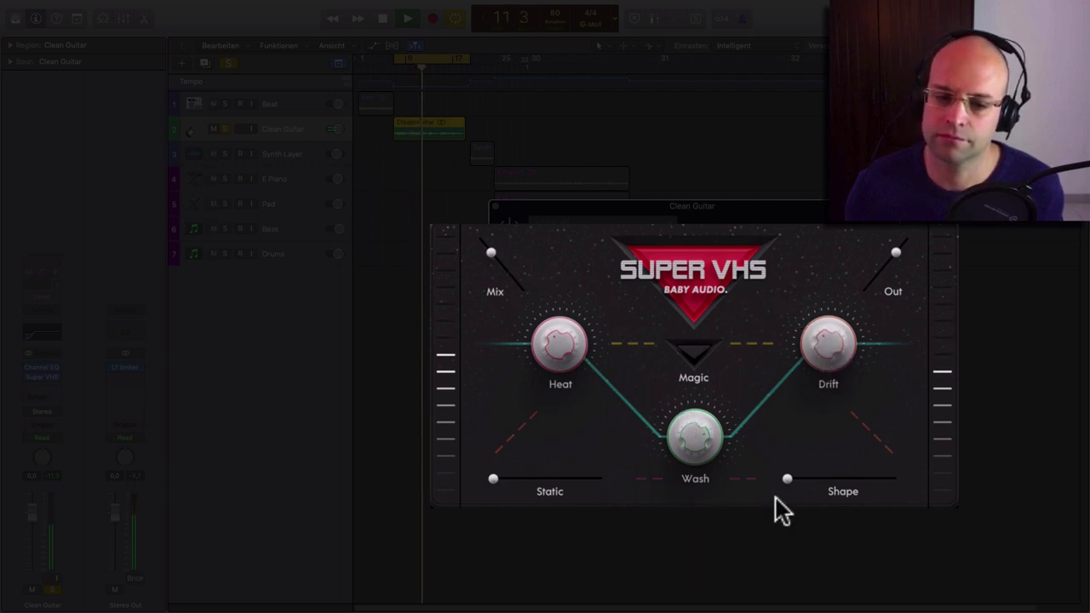
{"action": "mouse_move", "coordinate": [515, 480]}
{"action": "left_mouse_down"}
{"action": "mouse_move", "coordinate": [582, 484]}
{"action": "mouse_move", "coordinate": [523, 476]}
{"action": "left_mouse_up"}
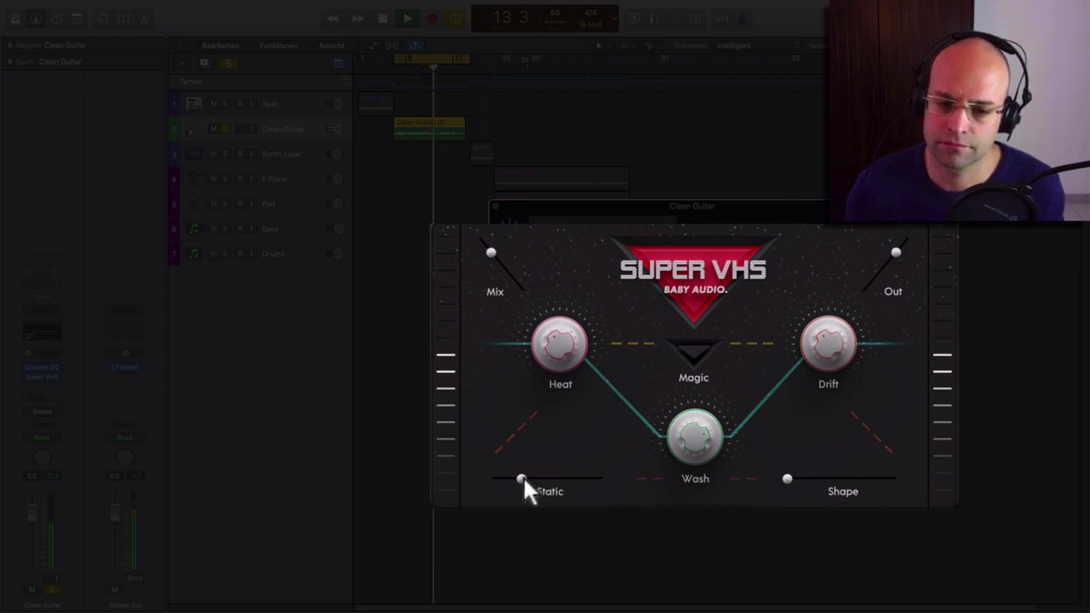
{"action": "left_click", "coordinate": [532, 215]}
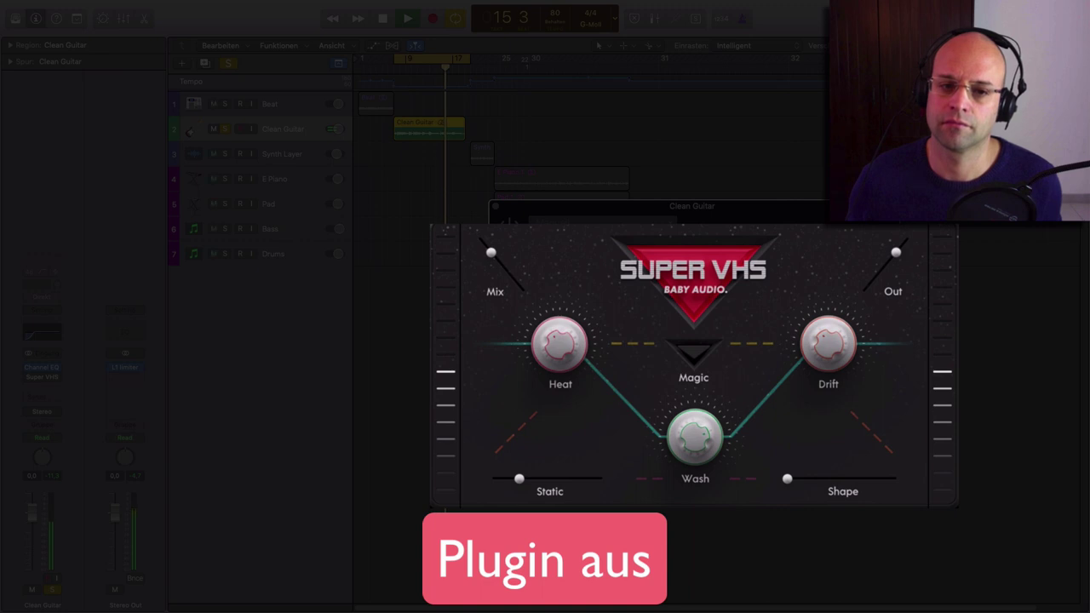
{"action": "left_click", "coordinate": [532, 216]}
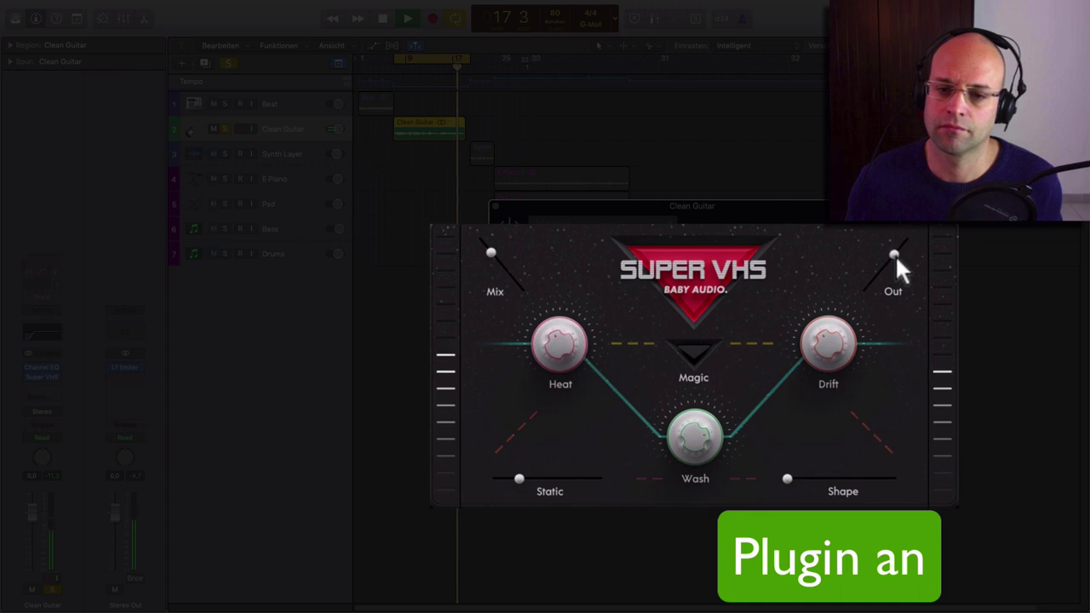
{"action": "key", "text": "space"}
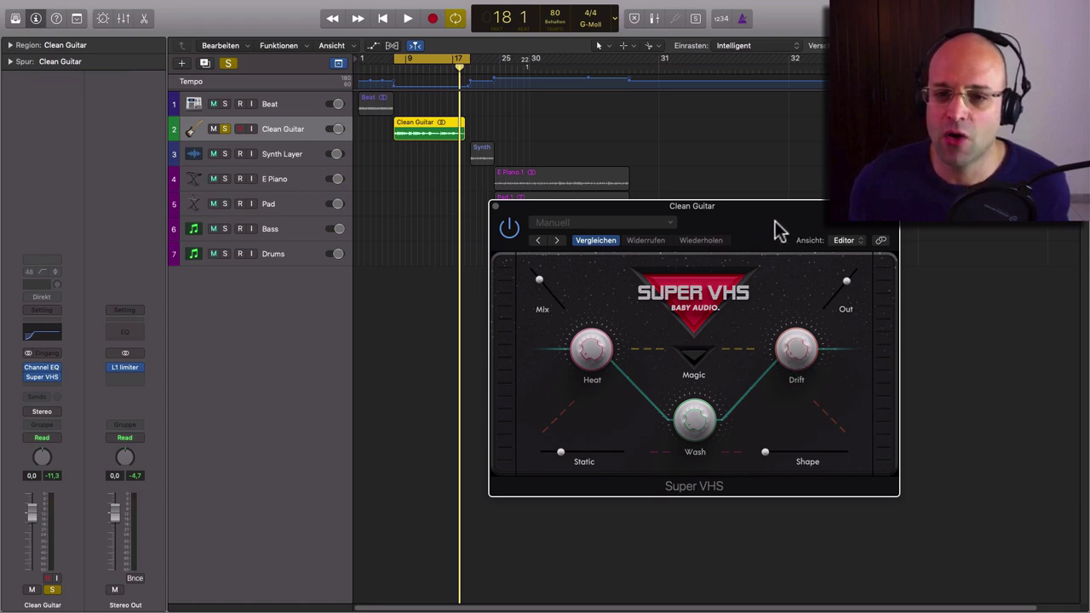
Reposition the Clean Guitar plug-in window and set Static to its minimum
{"action": "left_click_drag", "start_coordinate": [777, 223], "coordinate": [637, 252]}
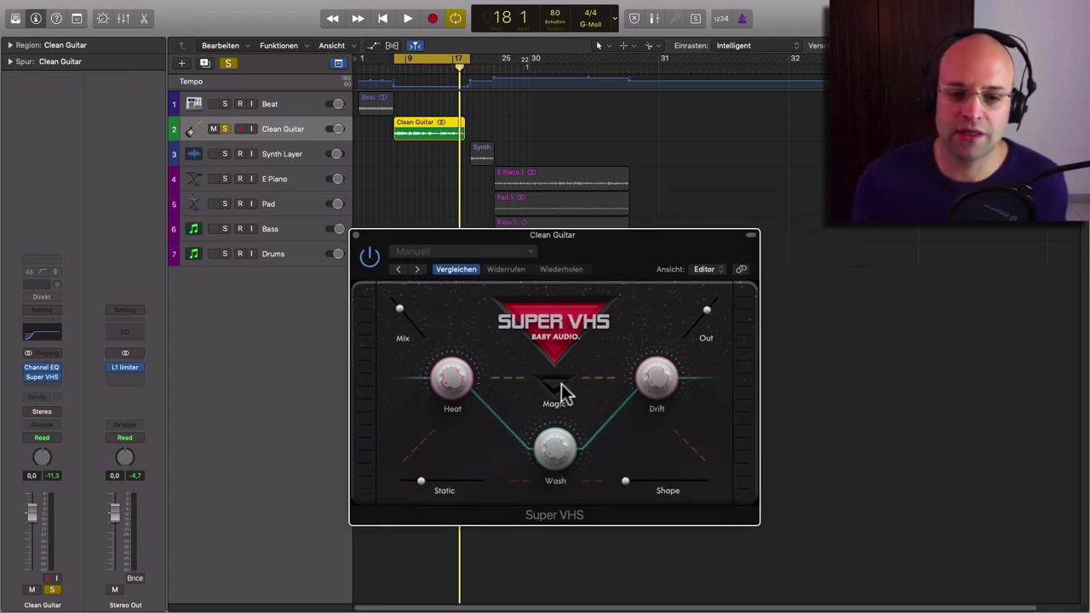
{"action": "left_click_drag", "start_coordinate": [628, 278], "coordinate": [679, 230]}
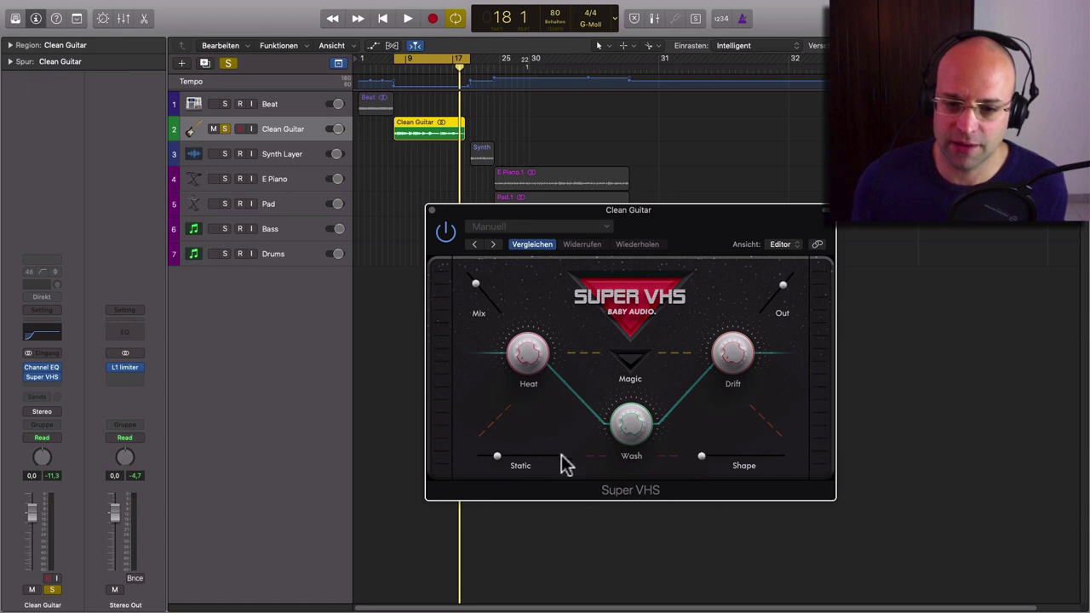
{"action": "left_click_drag", "start_coordinate": [498, 457], "coordinate": [428, 470]}
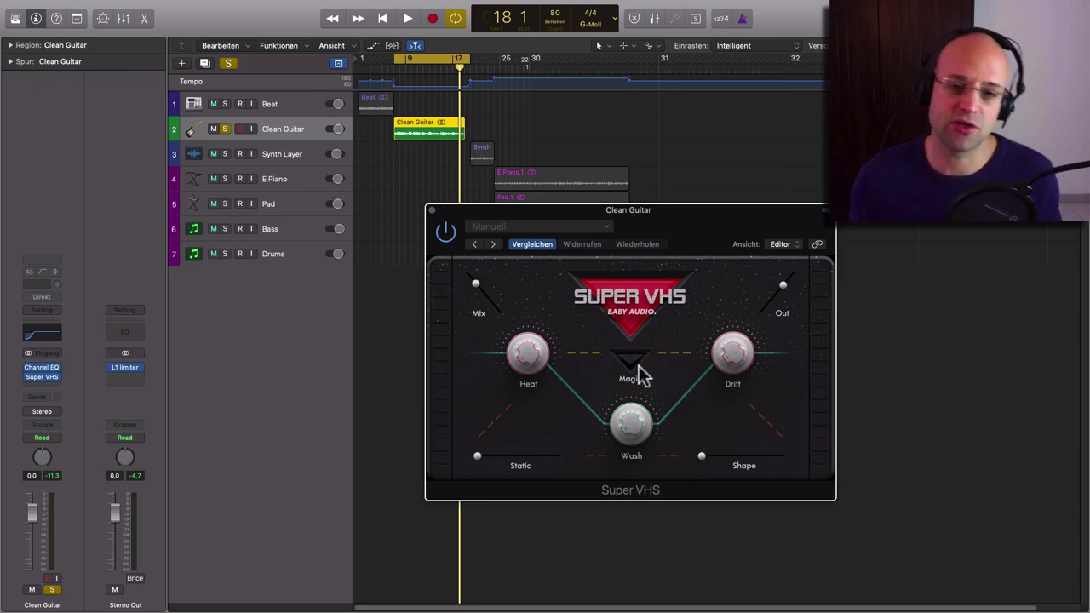
Switch on Magic while the guitar plays, then set Mix to its maximum and raise Out
{"action": "key", "text": "space"}
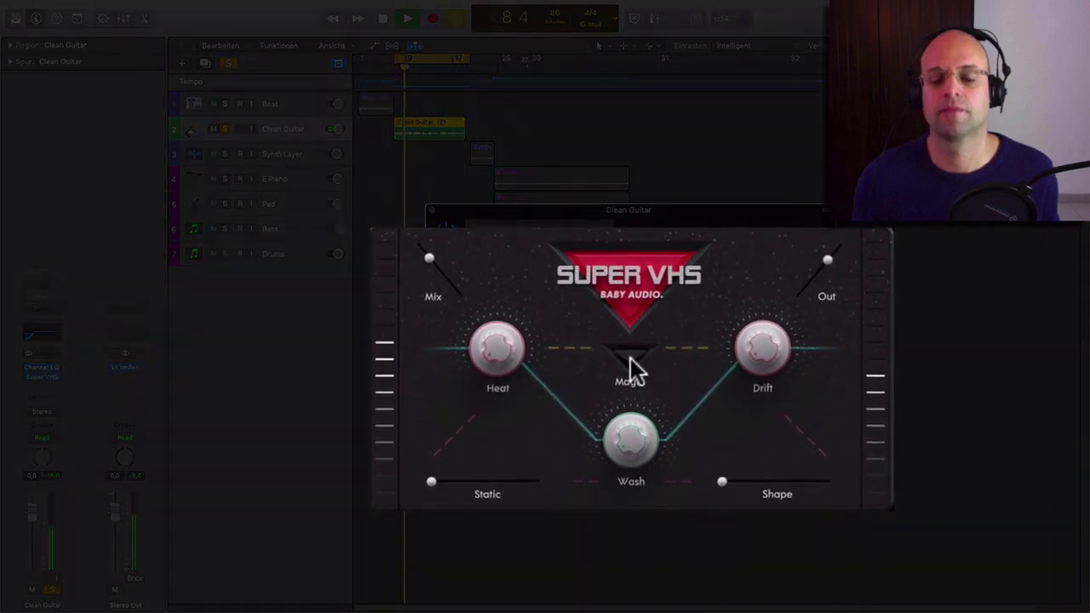
{"action": "left_click", "coordinate": [630, 359]}
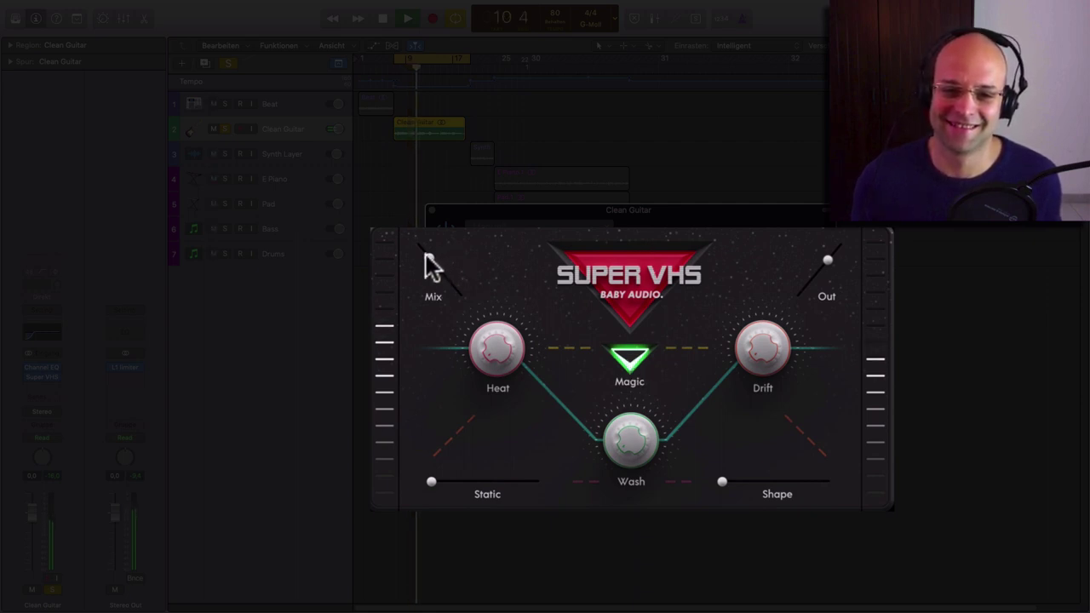
{"action": "left_click_drag", "start_coordinate": [425, 255], "coordinate": [413, 241]}
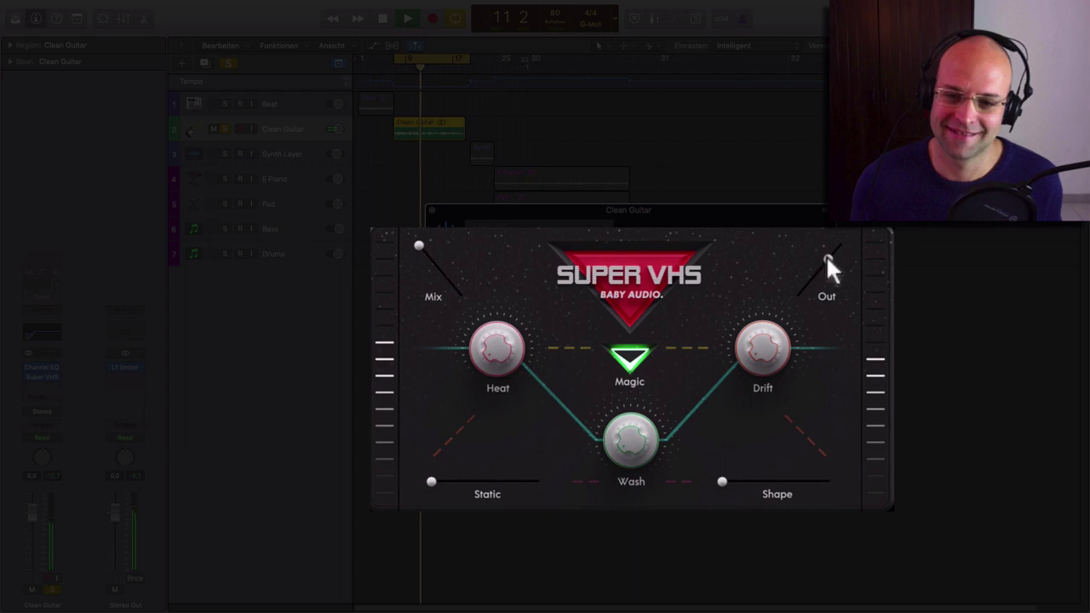
{"action": "left_click_drag", "start_coordinate": [830, 268], "coordinate": [831, 252]}
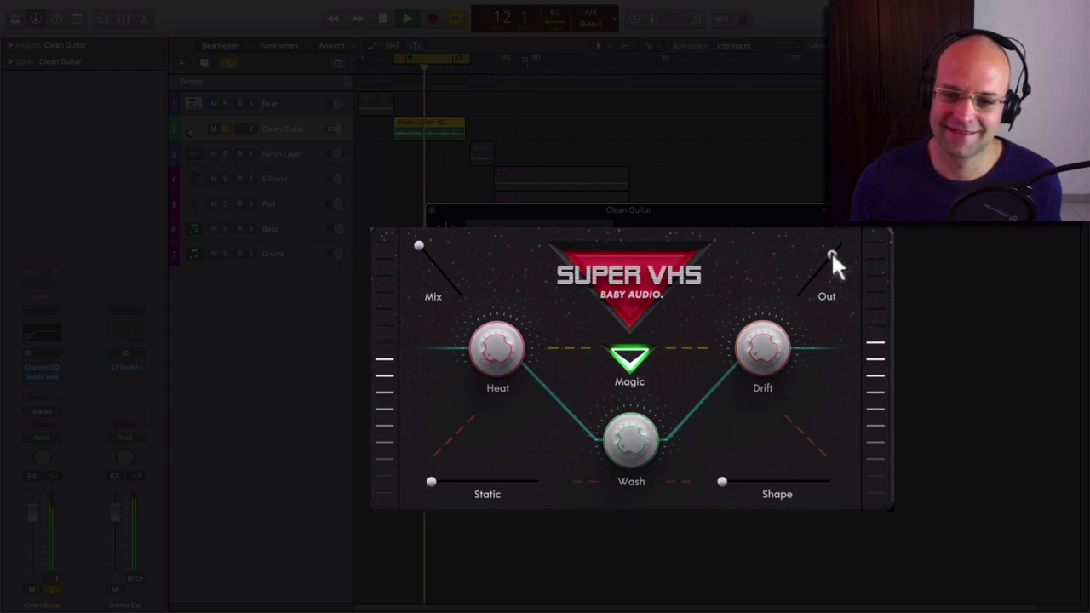
Compare the playing guitar with Magic off and on, then close the Clean Guitar plug-in window
{"action": "left_click", "coordinate": [636, 368]}
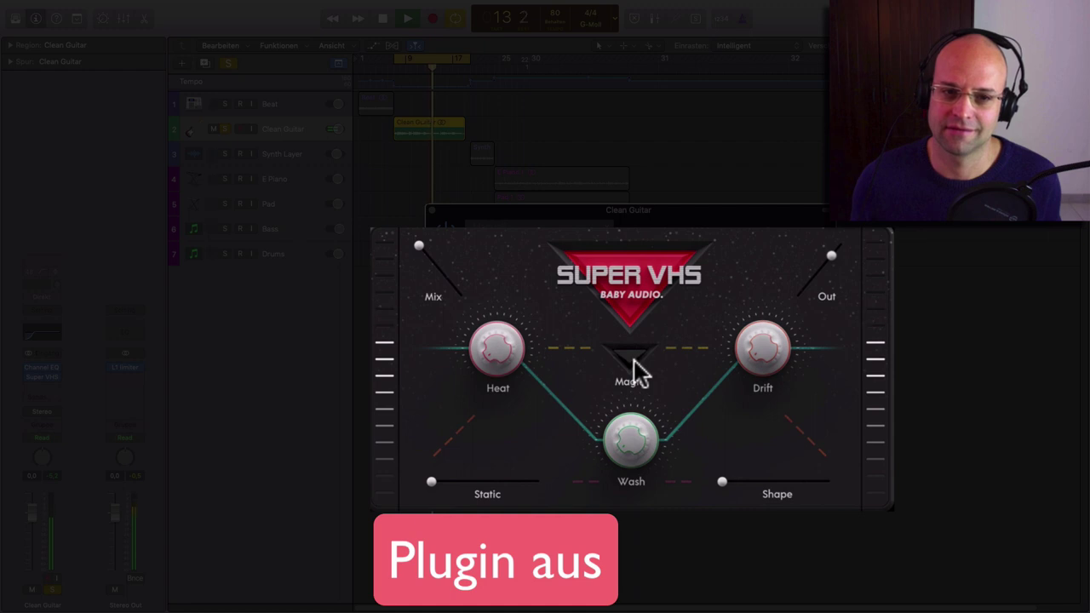
{"action": "left_click", "coordinate": [637, 367]}
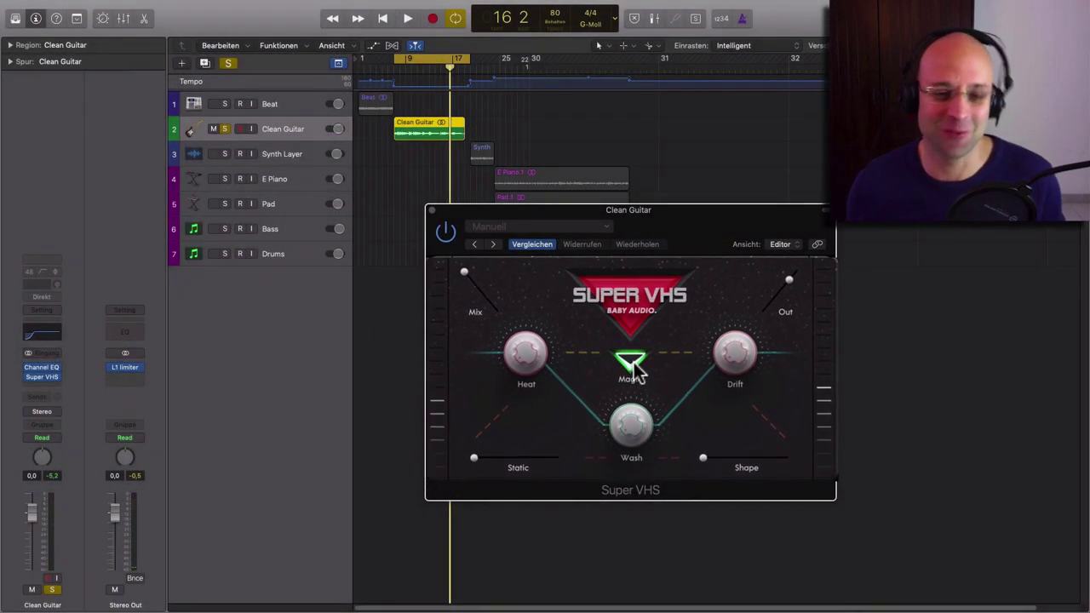
{"action": "left_click", "coordinate": [432, 210]}
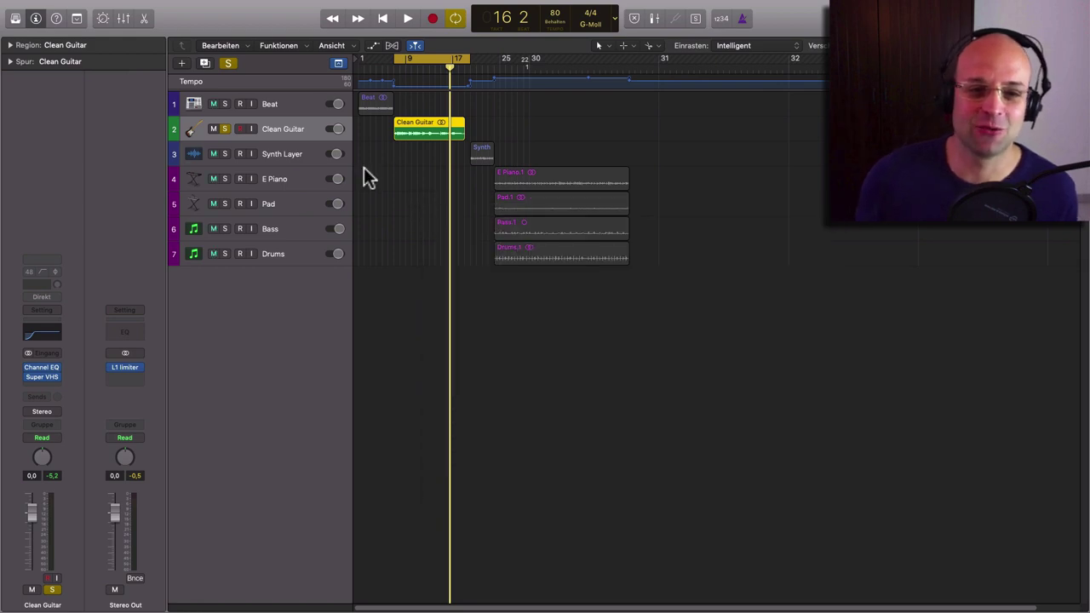
Switch the solo from Clean Guitar to Synth Layer and open its Super VHS in a window clear of the track headers
{"action": "left_click", "coordinate": [225, 129]}
{"action": "left_click", "coordinate": [282, 155]}
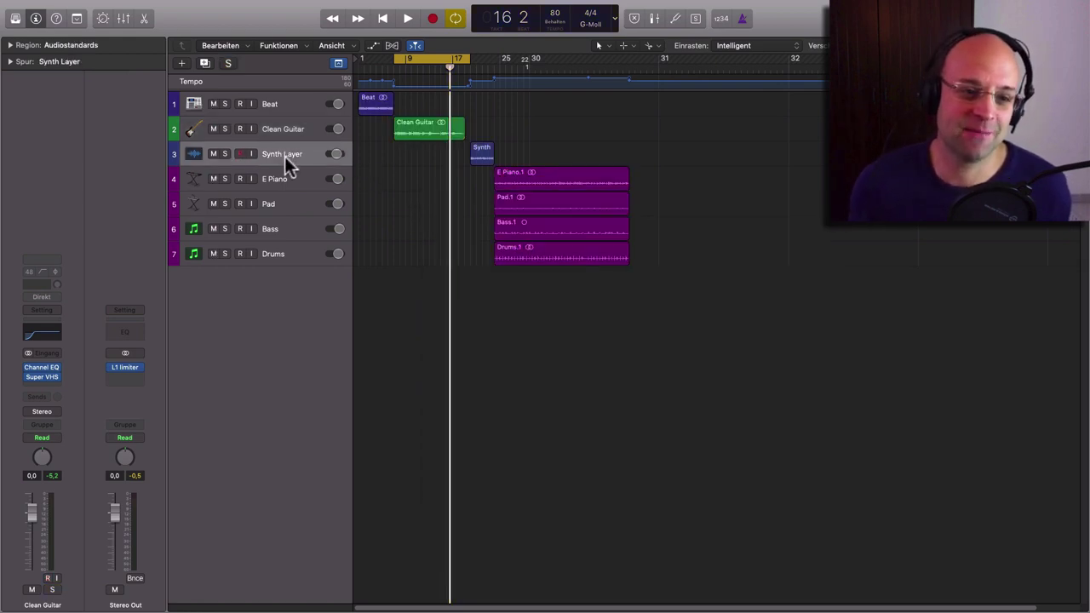
{"action": "left_click", "coordinate": [224, 154]}
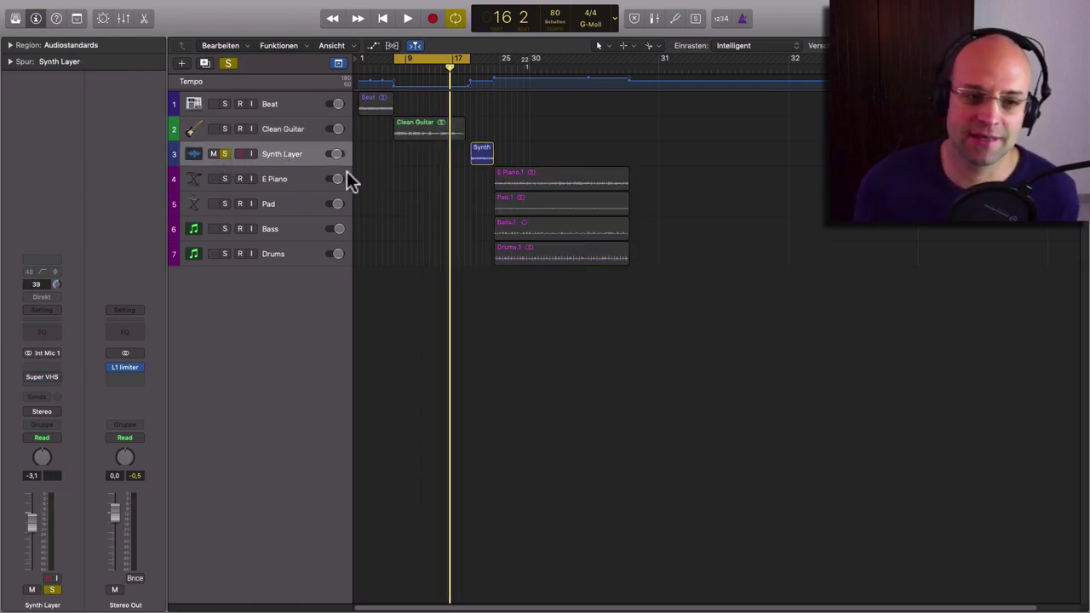
{"action": "left_click", "coordinate": [44, 379]}
{"action": "left_click_drag", "start_coordinate": [267, 68], "coordinate": [750, 209]}
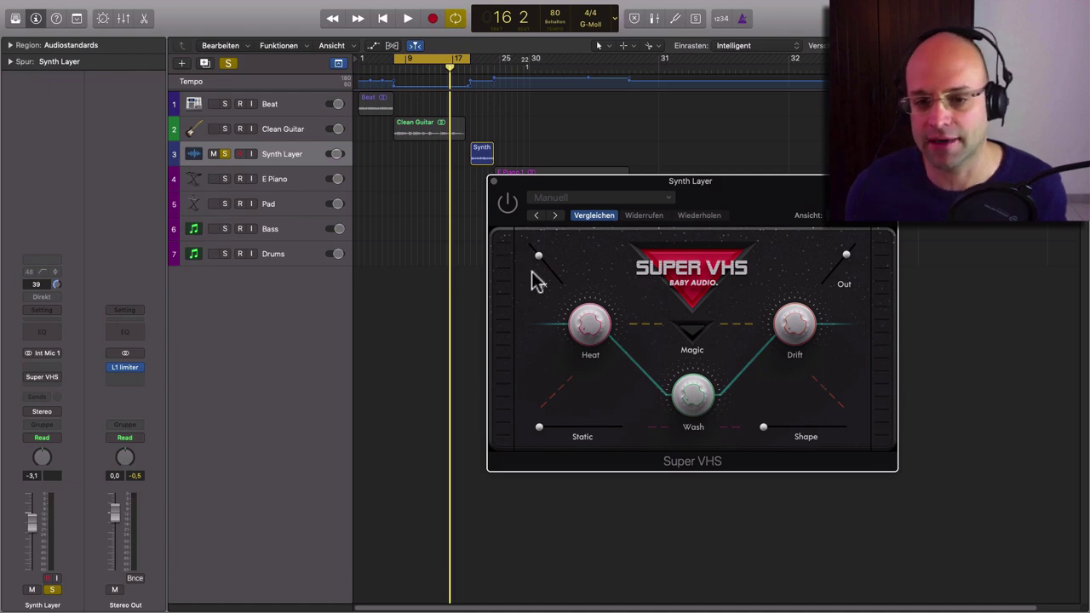
Loop and play the Synth region, then switch on Super VHS on the Synth Layer track
{"action": "left_click", "coordinate": [484, 155]}
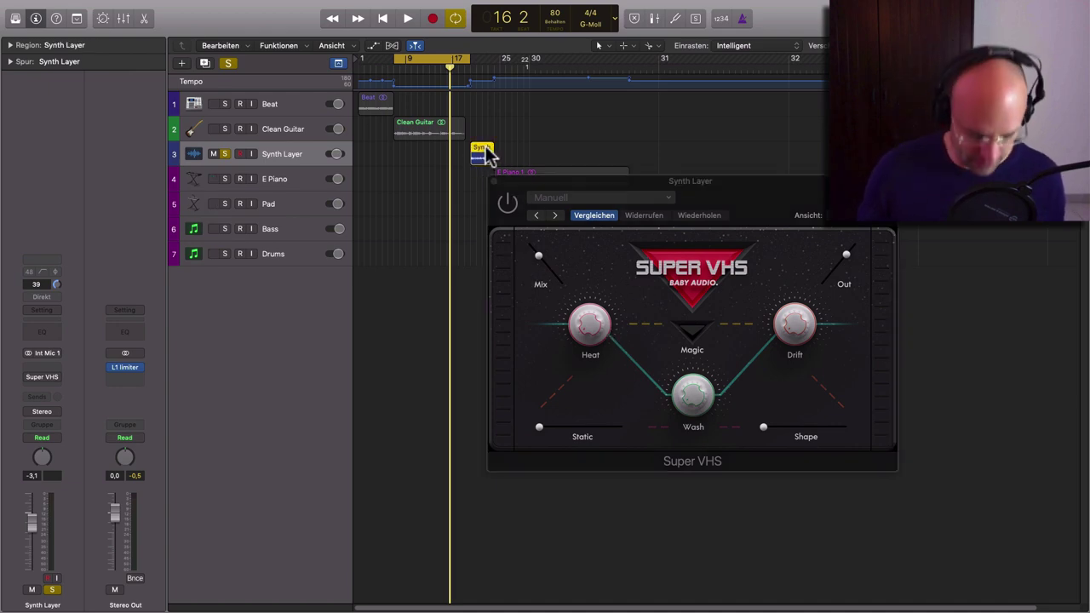
{"action": "key", "text": "space"}
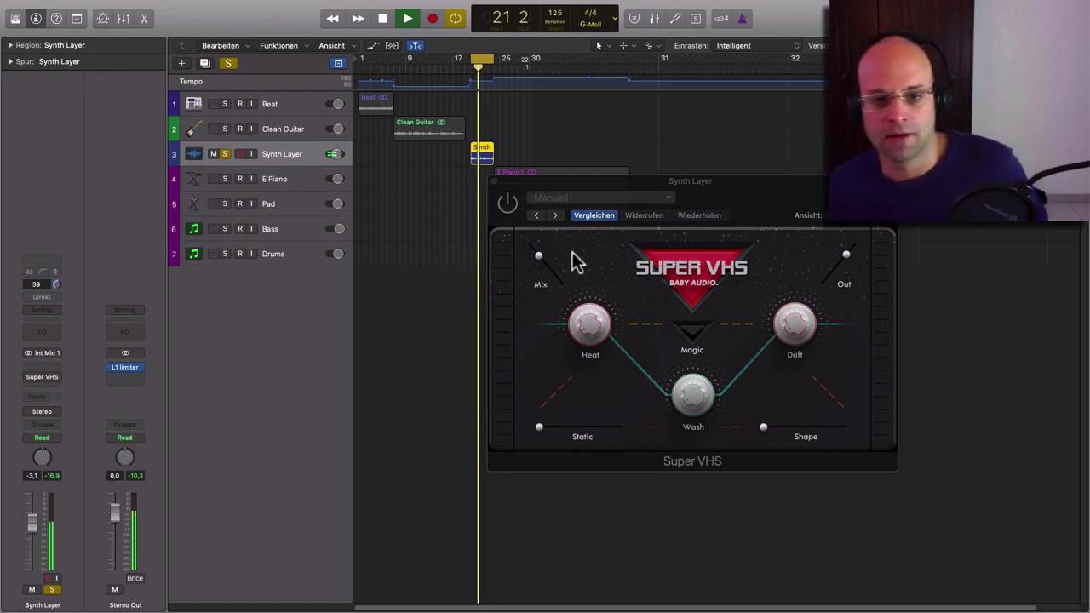
{"action": "left_click", "coordinate": [507, 204]}
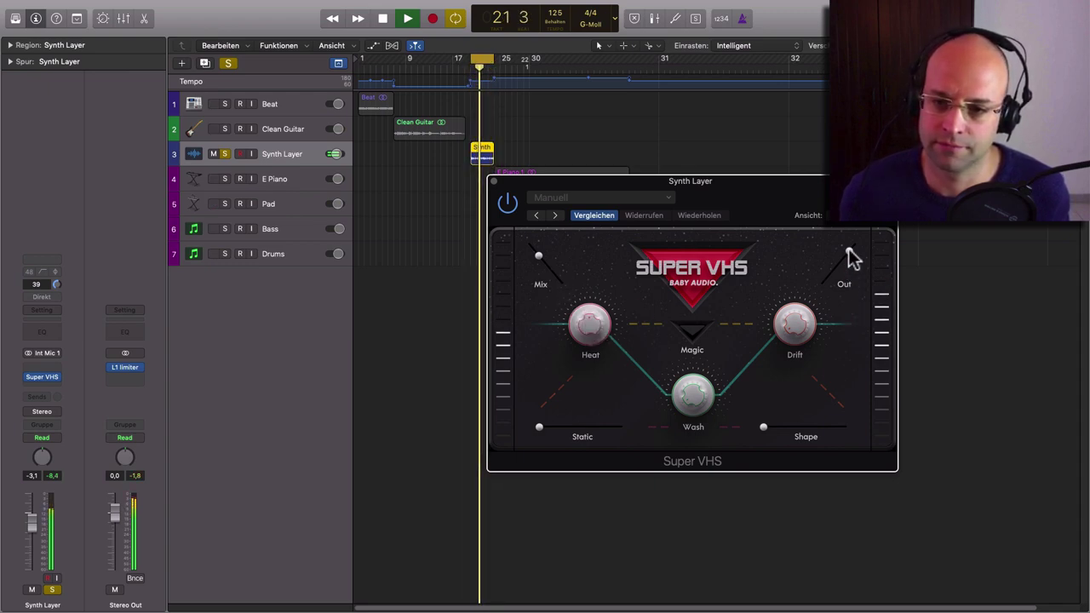
Fine-tune Out and set Shape to about 40 percent of its range while the synth plays
{"action": "left_click_drag", "start_coordinate": [849, 251], "coordinate": [845, 256]}
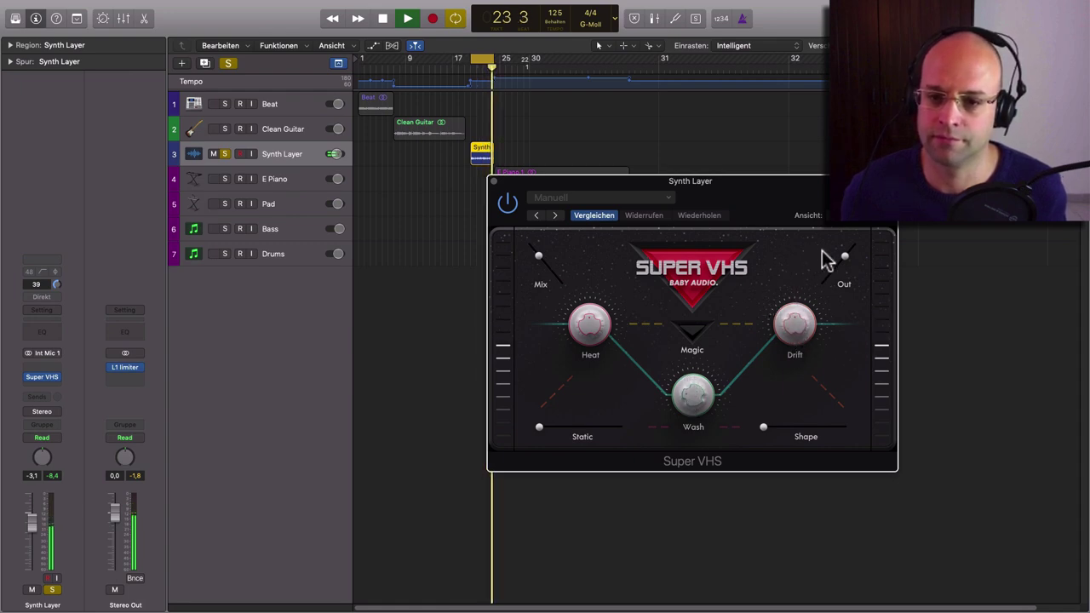
{"action": "left_click_drag", "start_coordinate": [845, 254], "coordinate": [847, 253]}
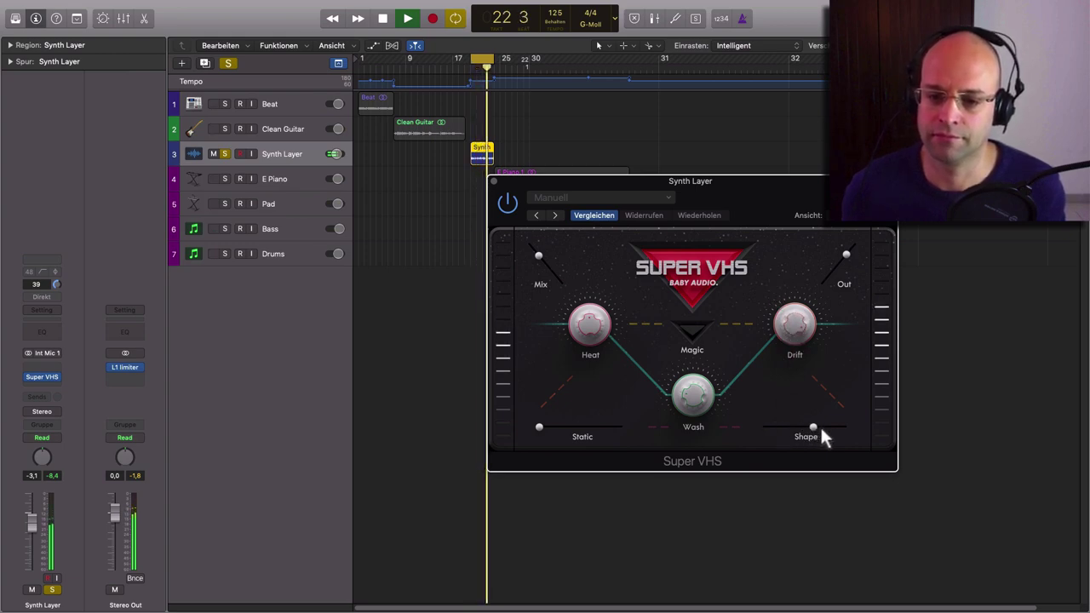
{"action": "left_click_drag", "start_coordinate": [820, 429], "coordinate": [805, 431]}
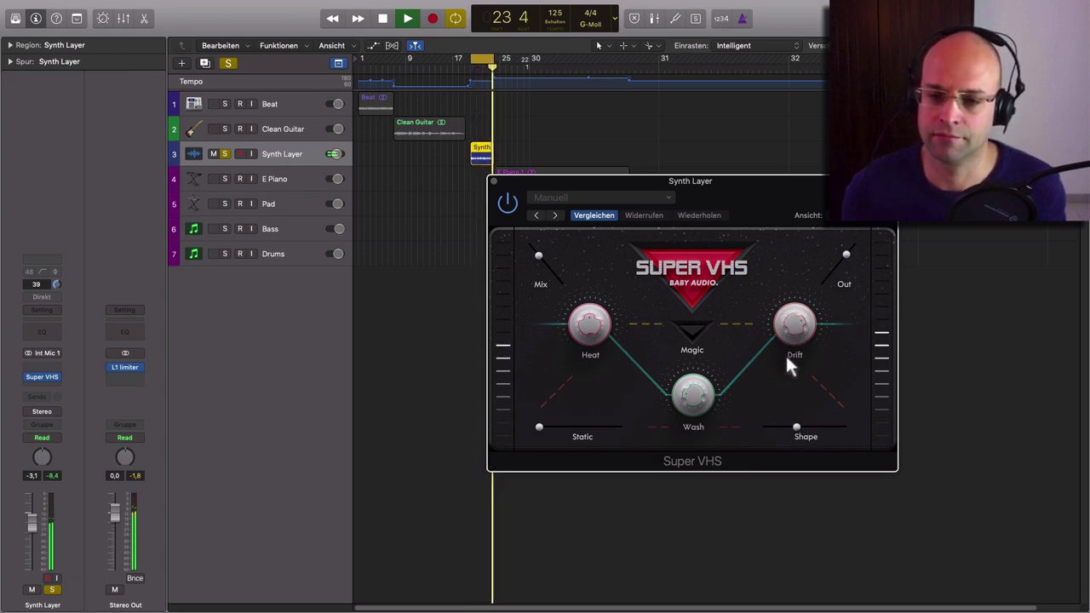
Compare the synth with Super VHS off and on, reduce Shape to about 30 percent of its range and stop playback
{"action": "left_click", "coordinate": [505, 203]}
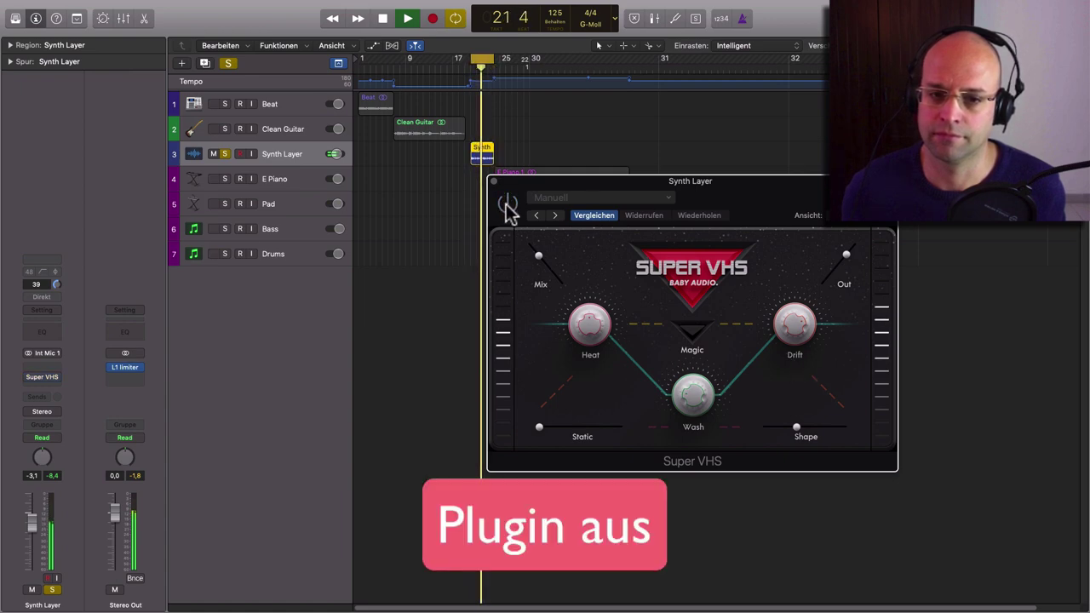
{"action": "left_click", "coordinate": [506, 204]}
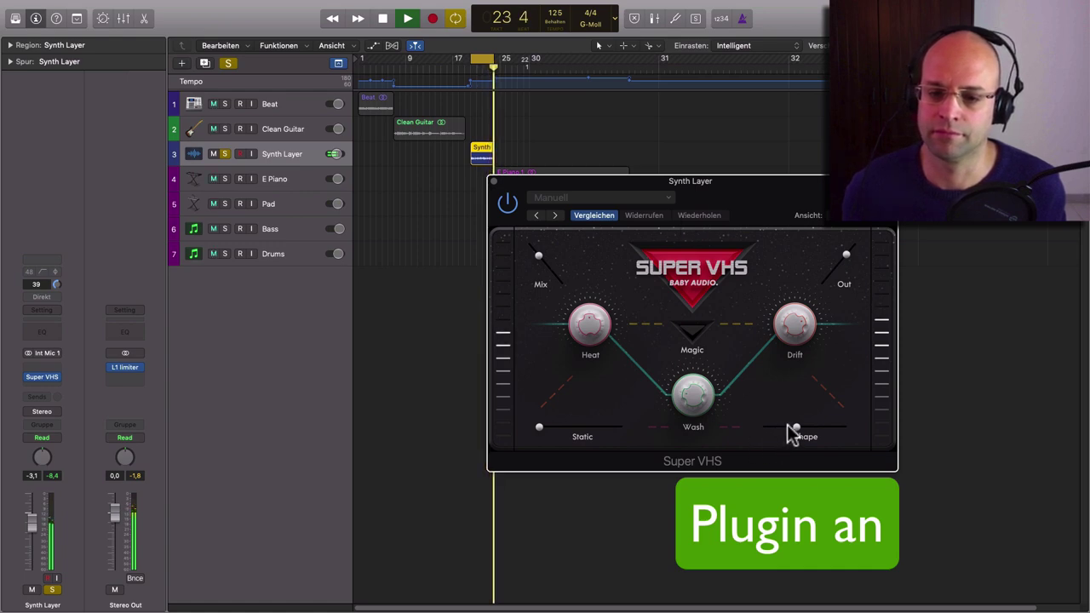
{"action": "left_click_drag", "start_coordinate": [787, 426], "coordinate": [780, 426]}
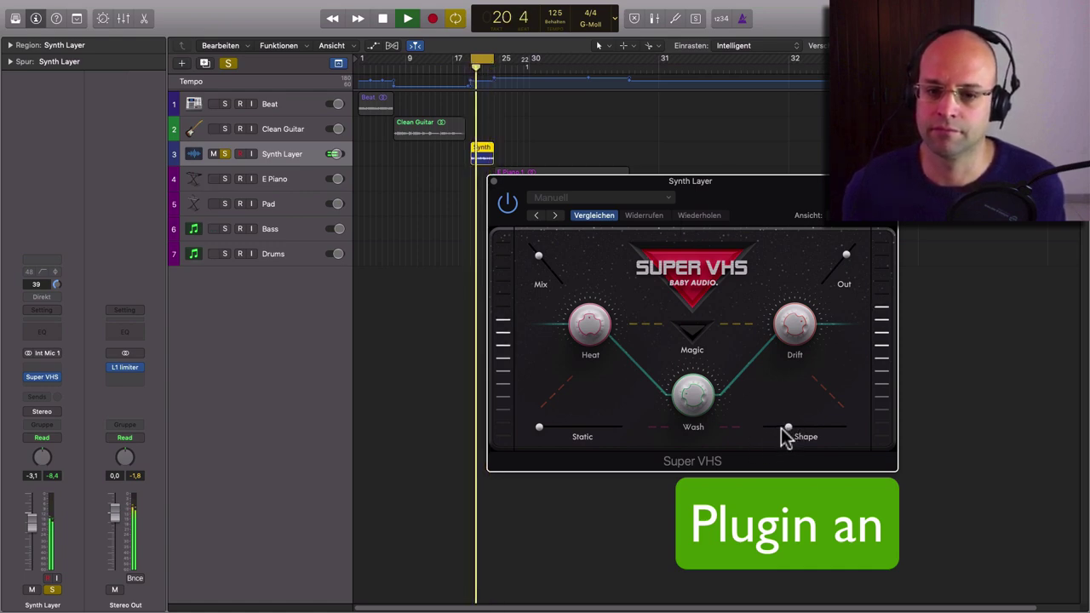
{"action": "key", "text": "space"}
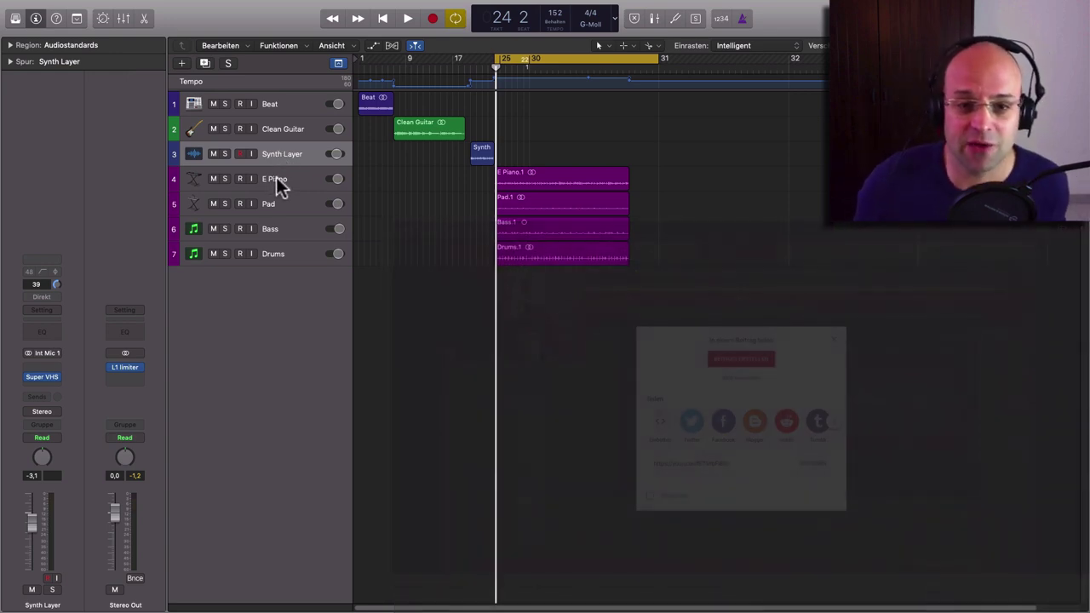
Select and solo the E Piano track and open its Super VHS plug-in
{"action": "left_click", "coordinate": [276, 177]}
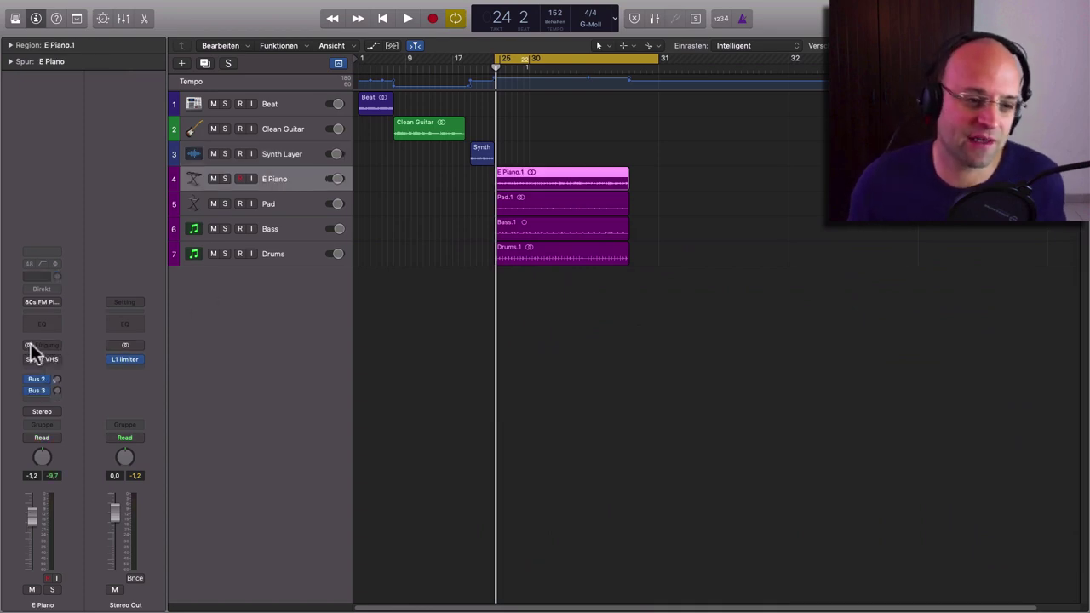
{"action": "left_click", "coordinate": [227, 180]}
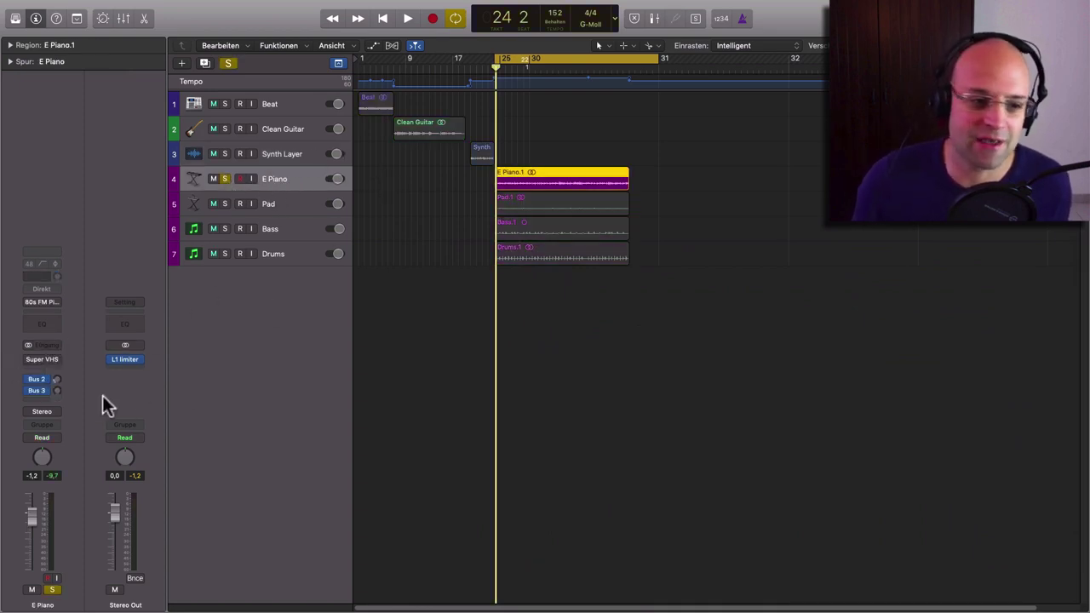
{"action": "left_click", "coordinate": [44, 358]}
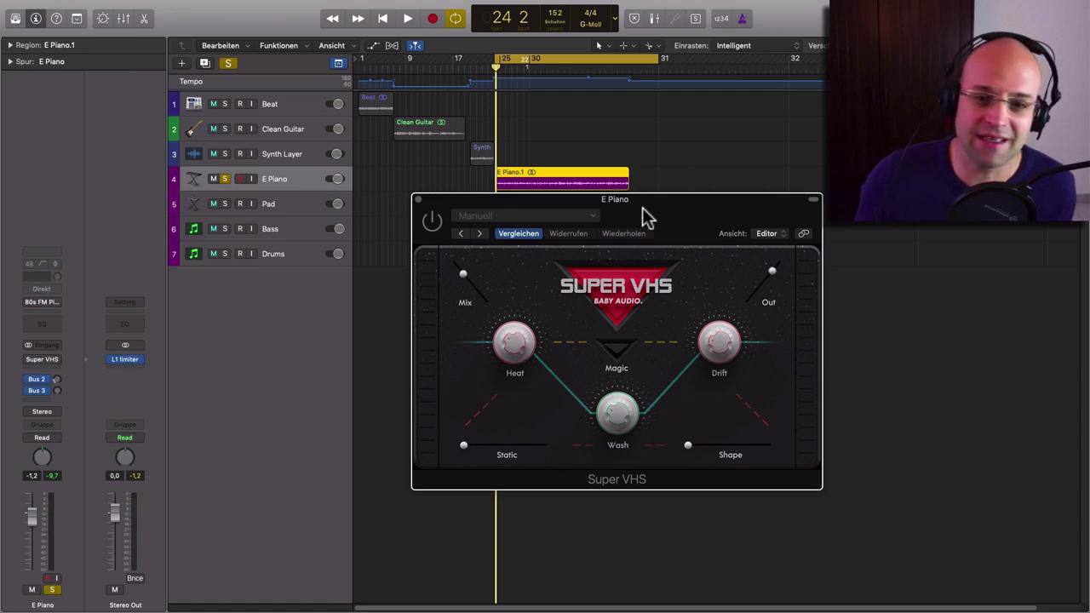
Reposition the E Piano plug-in window, start playback and switch on Super VHS with Magic enabled
{"action": "left_click_drag", "start_coordinate": [642, 211], "coordinate": [692, 243]}
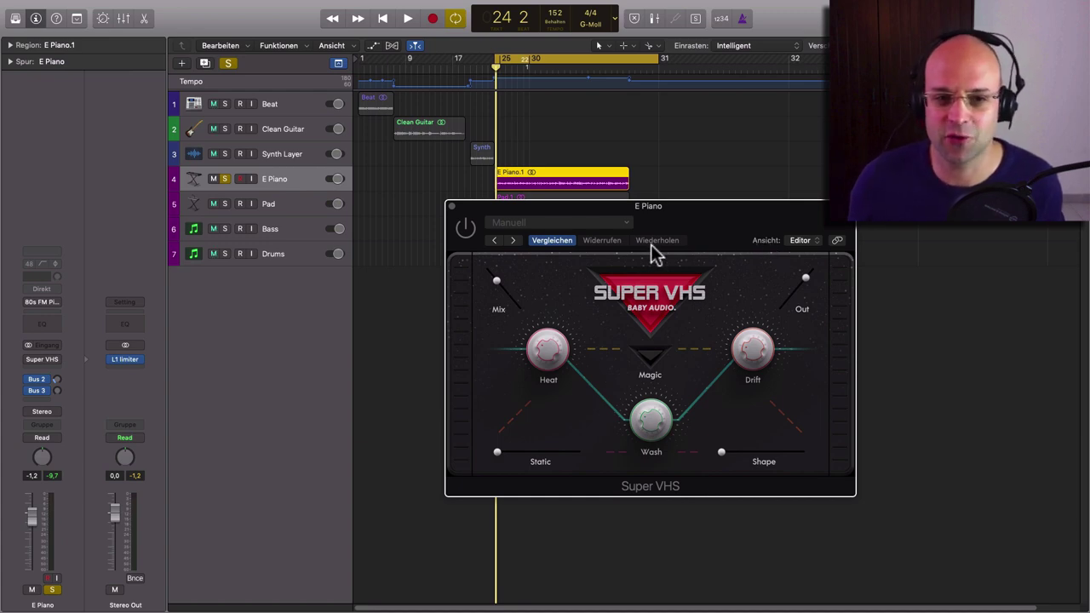
{"action": "key", "text": "space"}
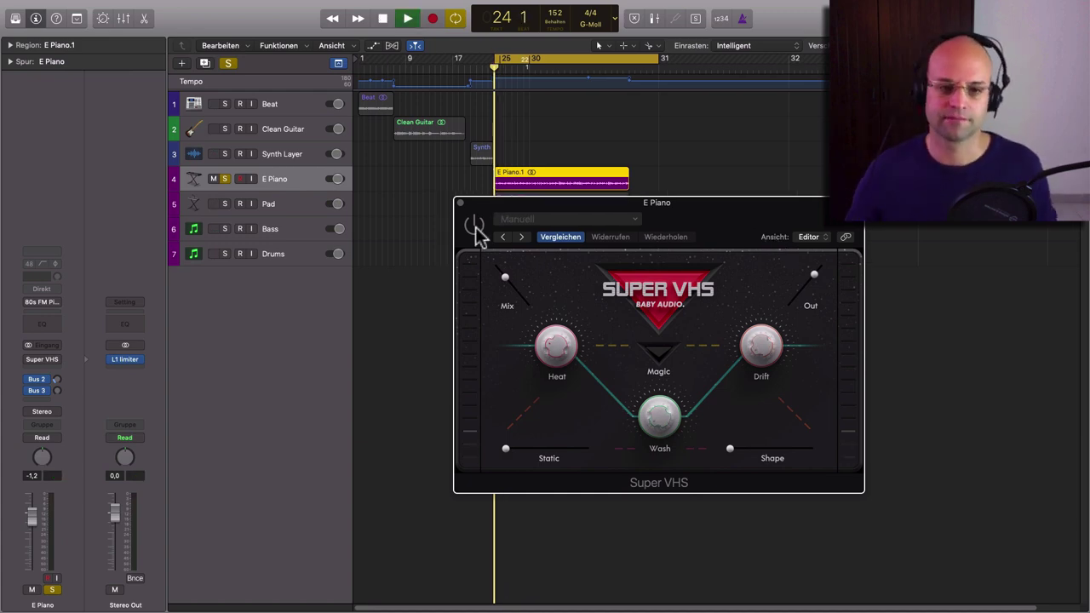
{"action": "left_click", "coordinate": [663, 358]}
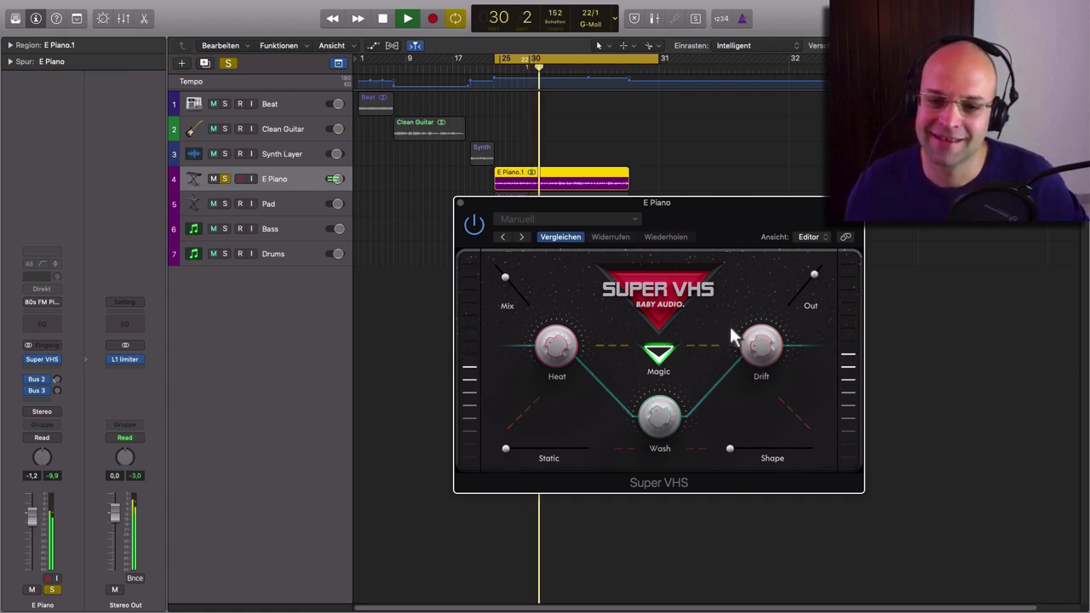
Add the Pad, Bass and Drums tracks to the solo and raise Out slightly on the E Piano's Super VHS
{"action": "left_click", "coordinate": [225, 203]}
{"action": "left_click", "coordinate": [225, 228]}
{"action": "left_click", "coordinate": [225, 254]}
{"action": "left_click_drag", "start_coordinate": [775, 239], "coordinate": [722, 246]}
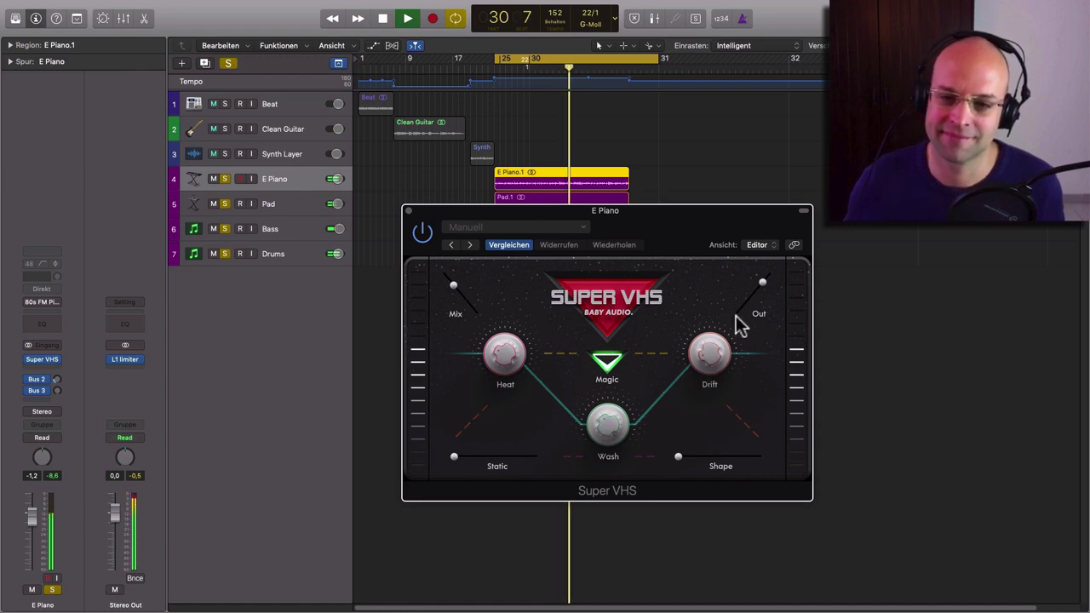
{"action": "left_click", "coordinate": [761, 276]}
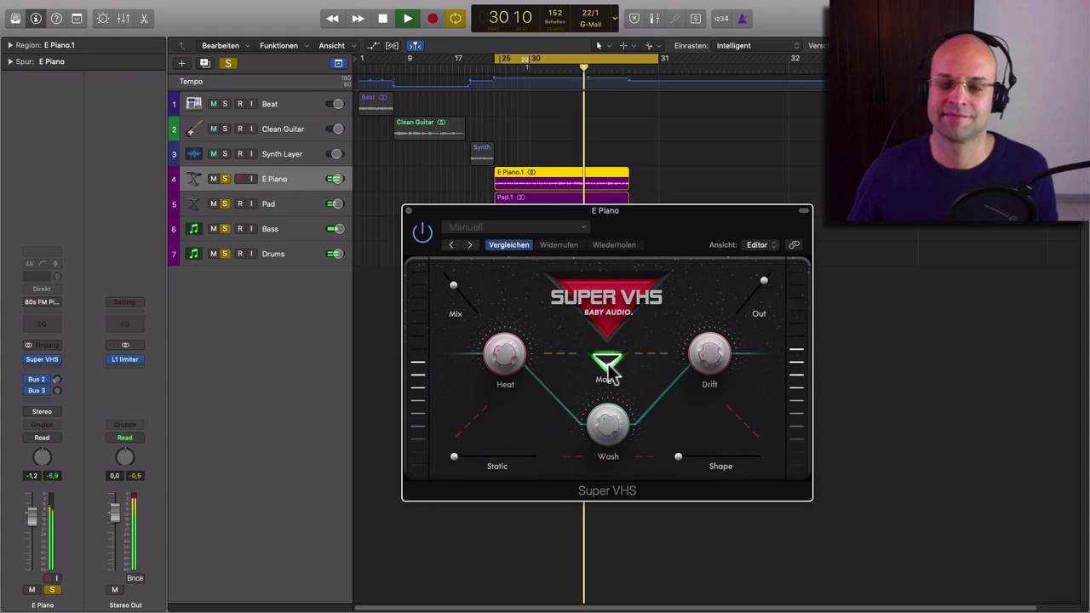
Compare the E Piano within the mix with Super VHS off and on, lower Out slightly and stop playback
{"action": "left_click", "coordinate": [423, 233]}
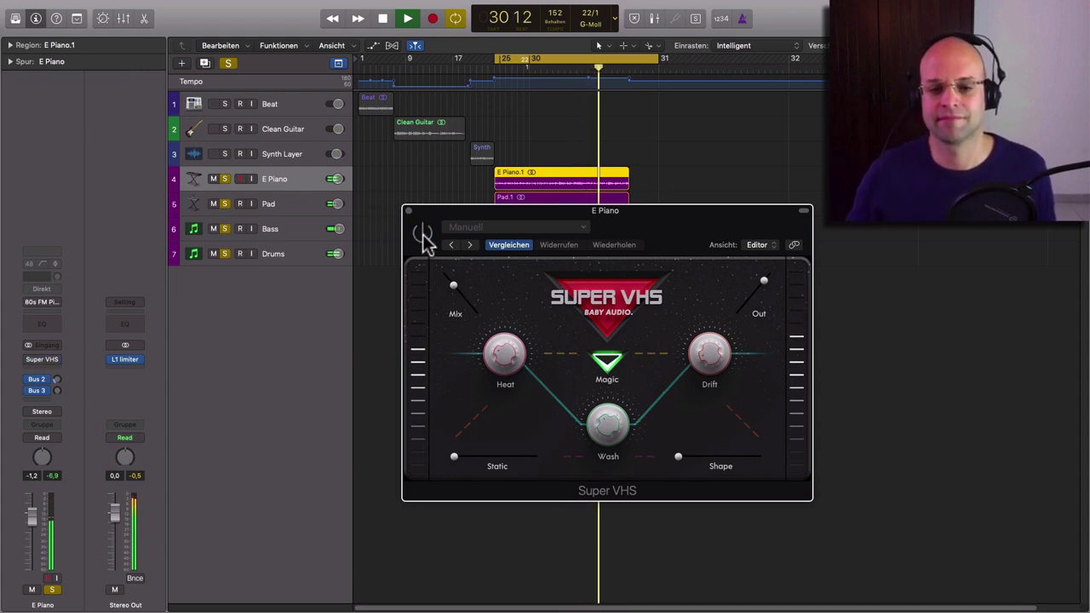
{"action": "left_click", "coordinate": [423, 234]}
{"action": "left_click", "coordinate": [426, 235]}
{"action": "left_click", "coordinate": [424, 234]}
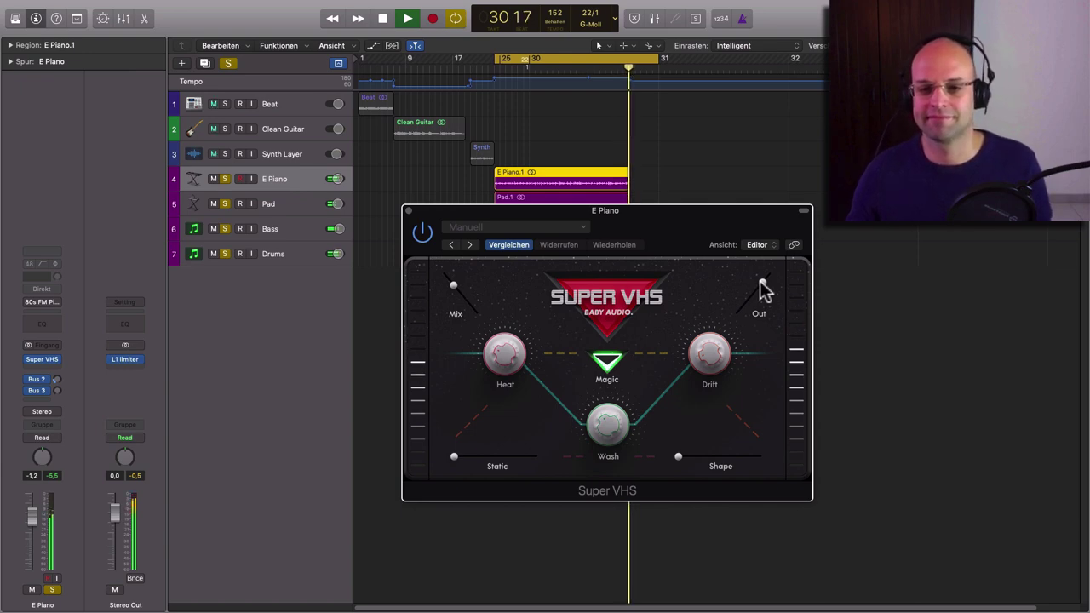
{"action": "key", "text": "space"}
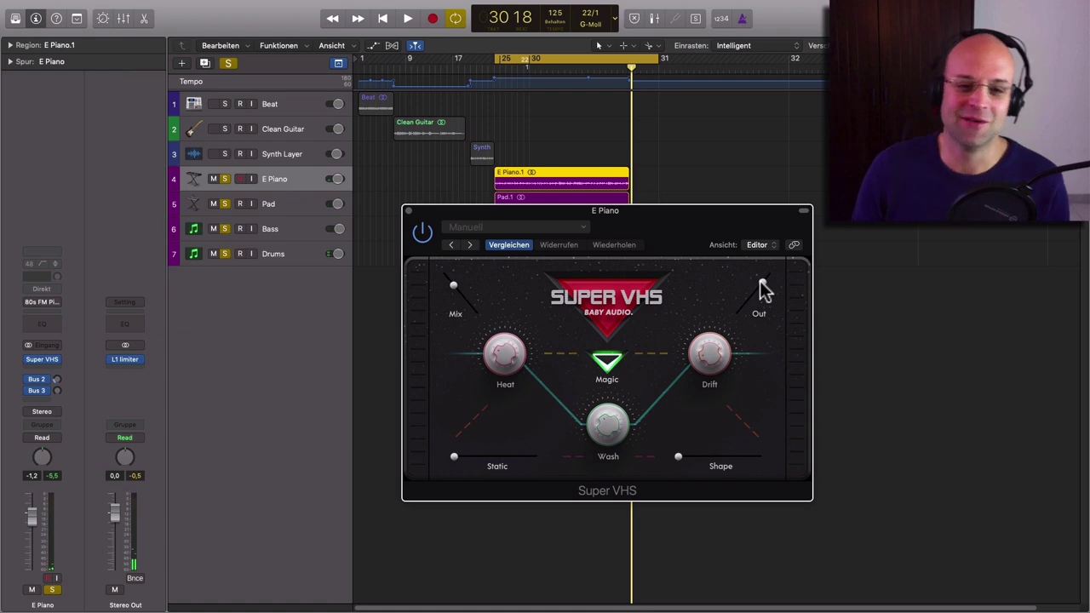
{"action": "left_click_drag", "start_coordinate": [660, 233], "coordinate": [653, 204]}
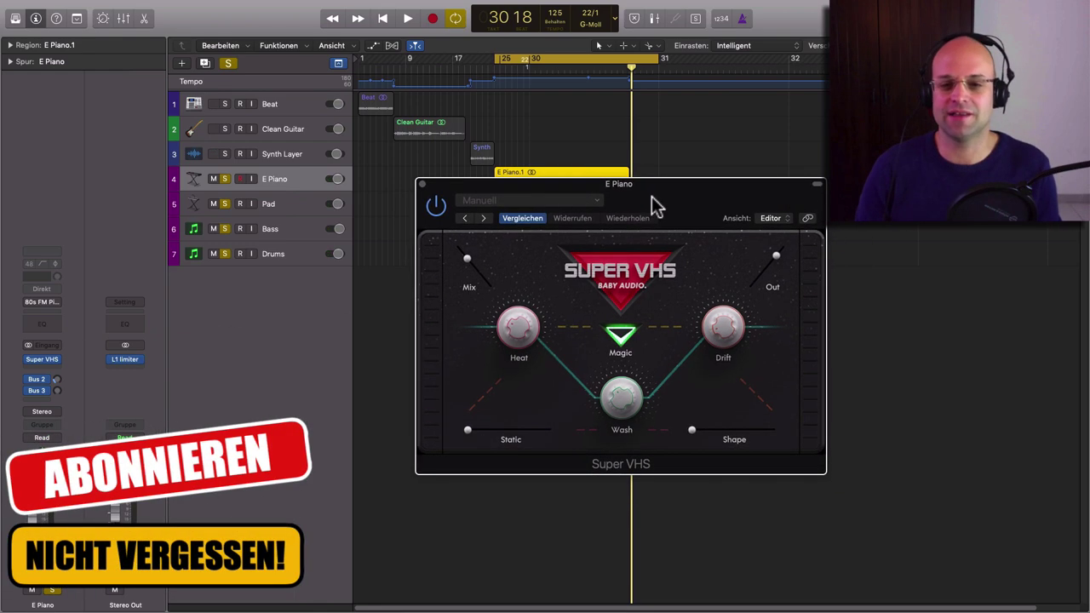